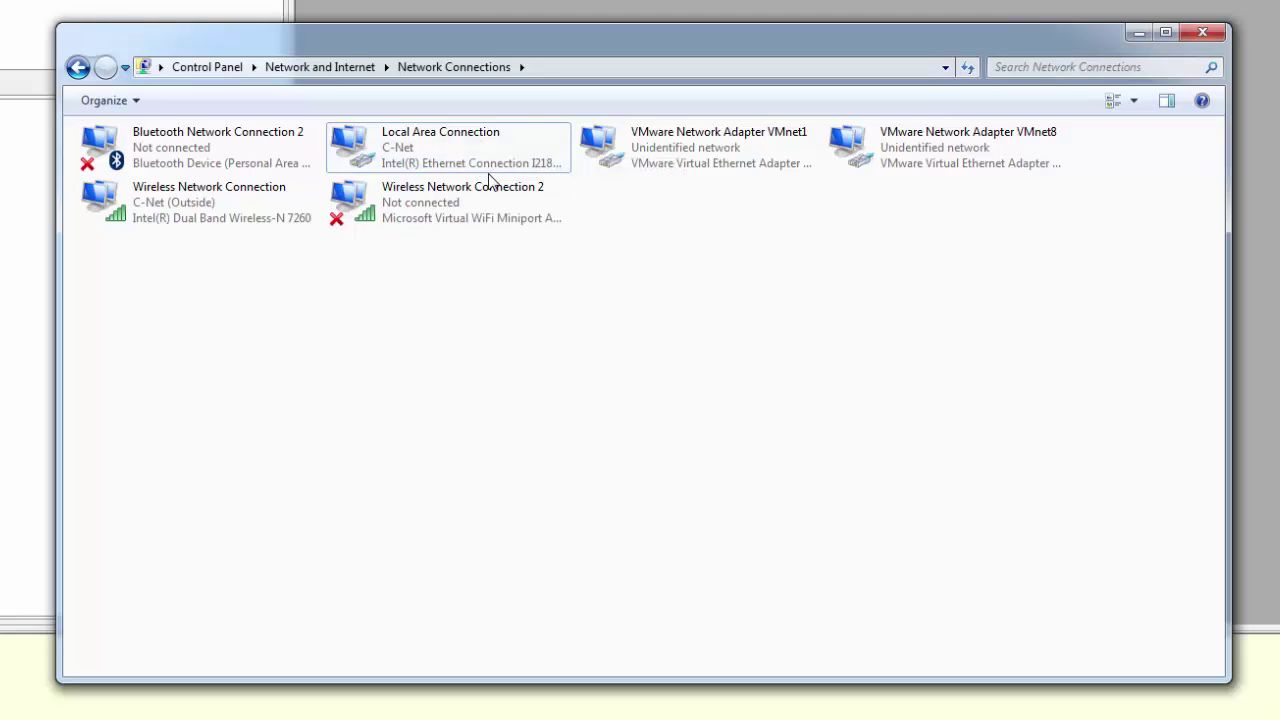
Step: Open the Internet Protocol Version 4 (TCP/IPv4) properties of the Local Area Connection
right_click(422, 150)
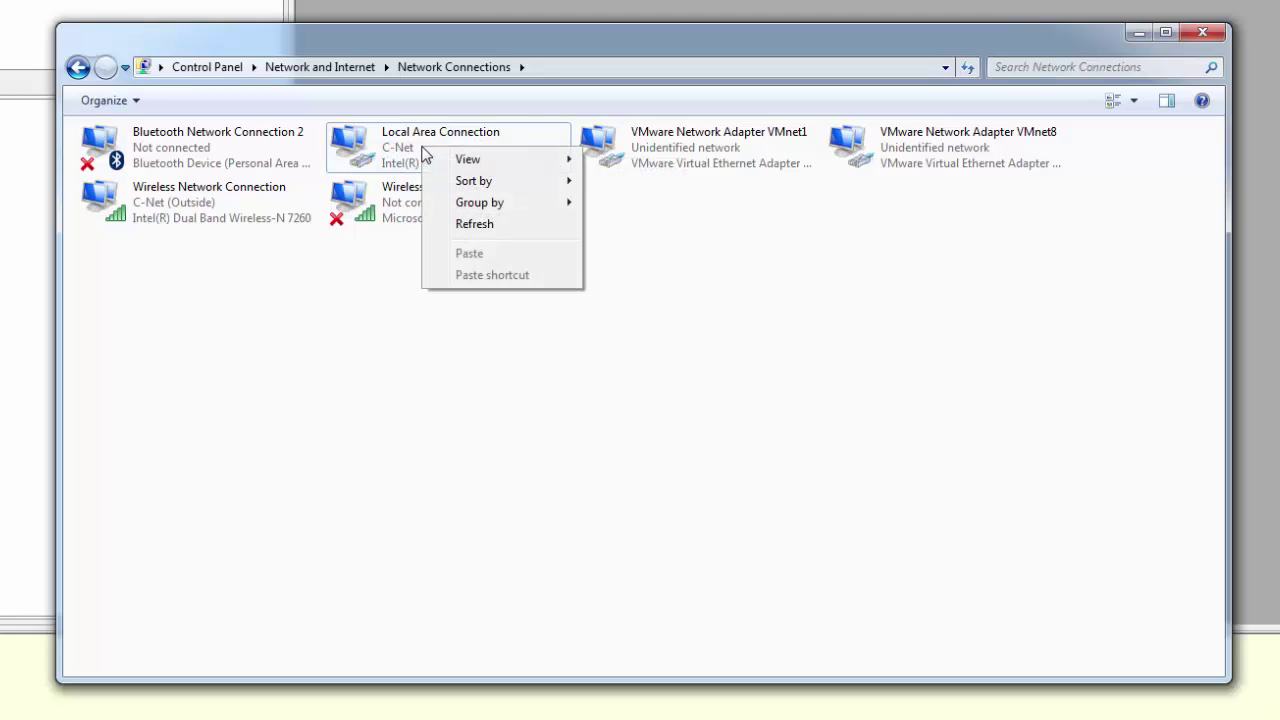
right_click(389, 142)
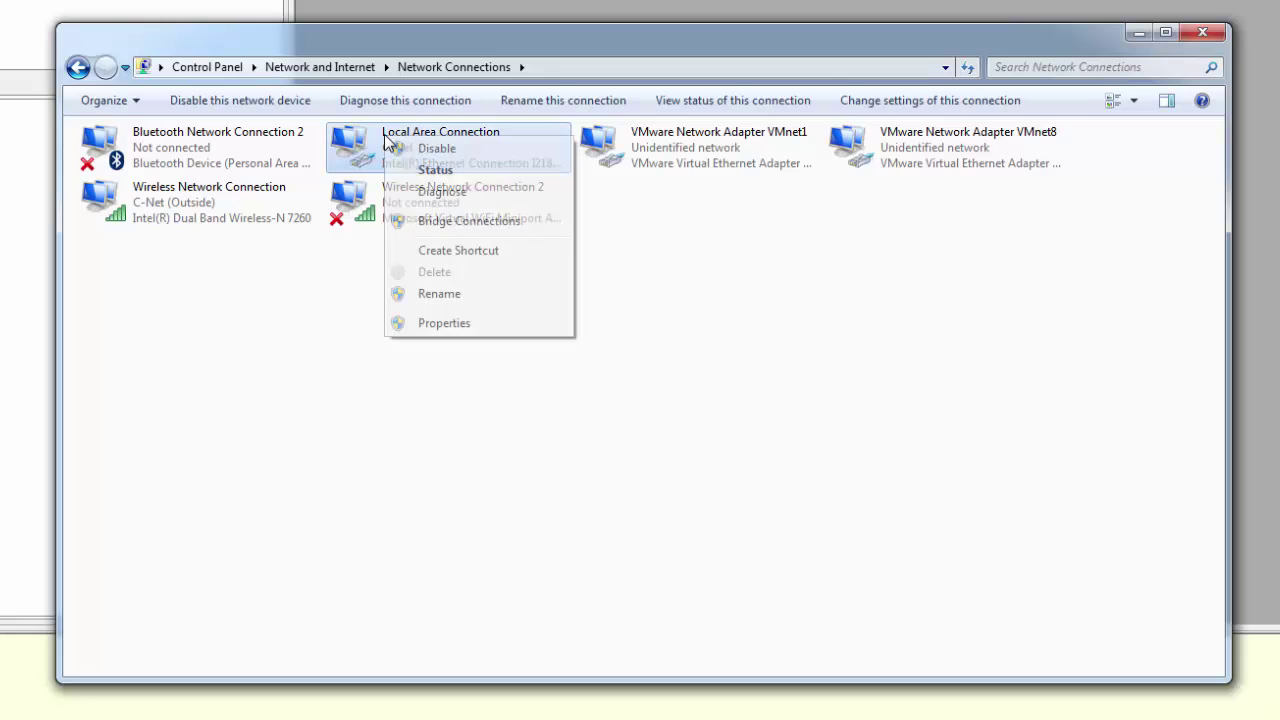
left_click(468, 326)
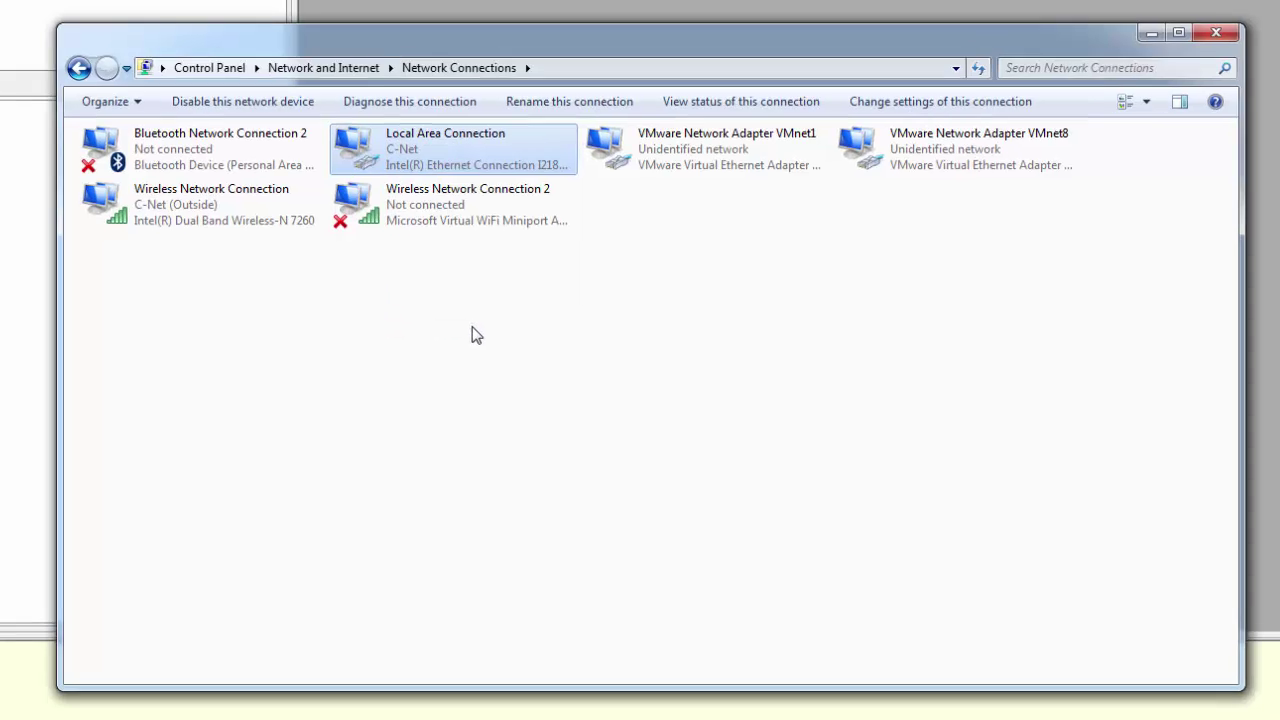
left_click(375, 418)
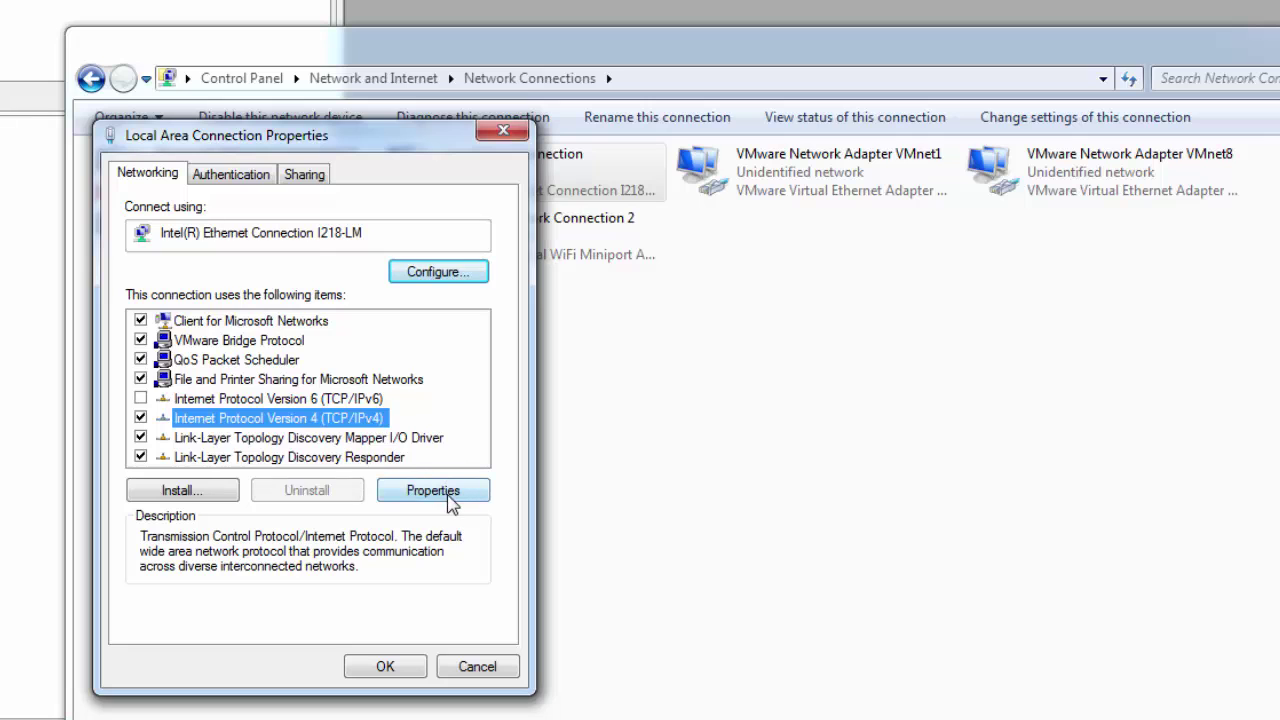
left_click(452, 490)
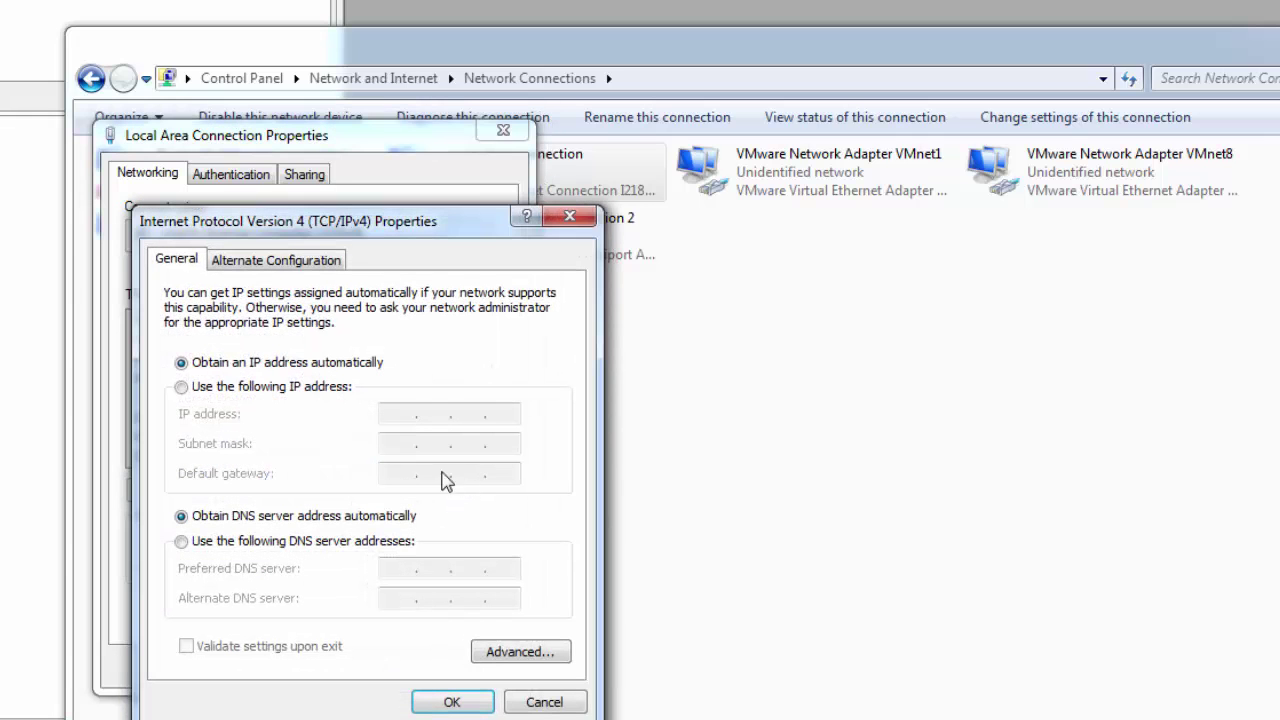
Step: Assign the static IP address 192.168.111.100 with subnet mask 255.255.255.0 to the Local Area Connection and close its properties
left_click(182, 389)
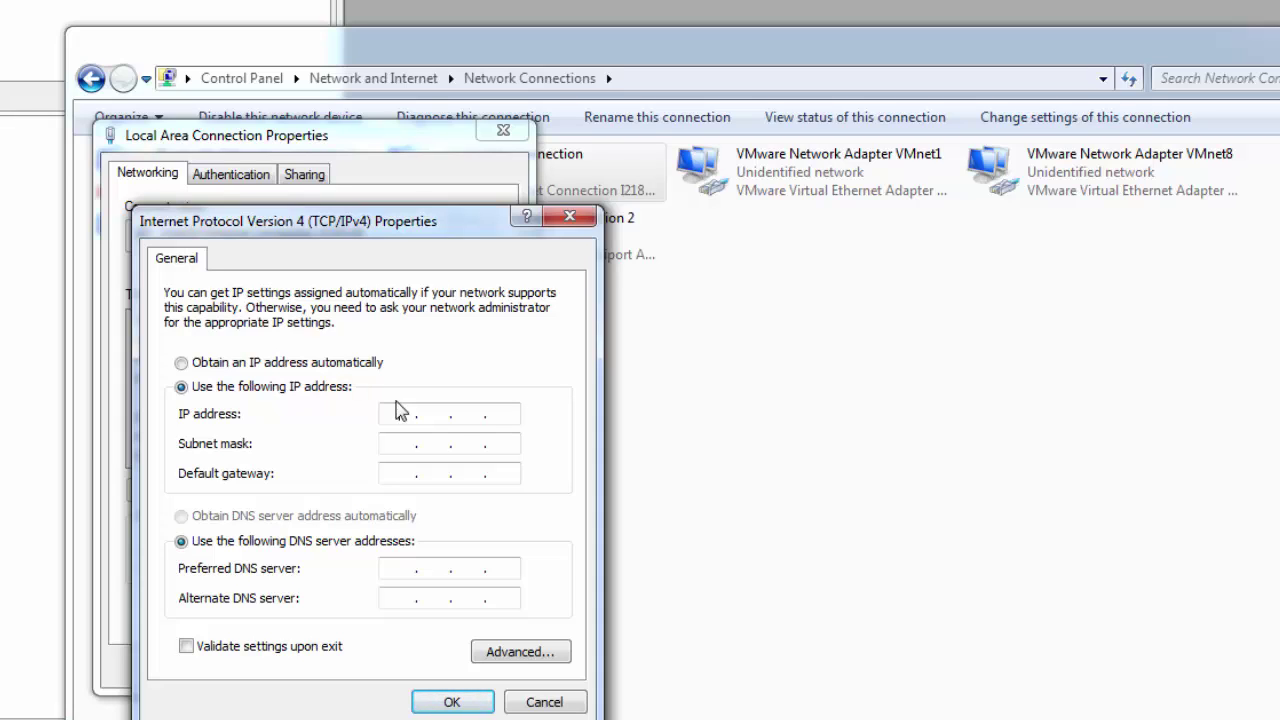
left_click(398, 412)
type("192.168.111 .")
type("100")
key("Tab")
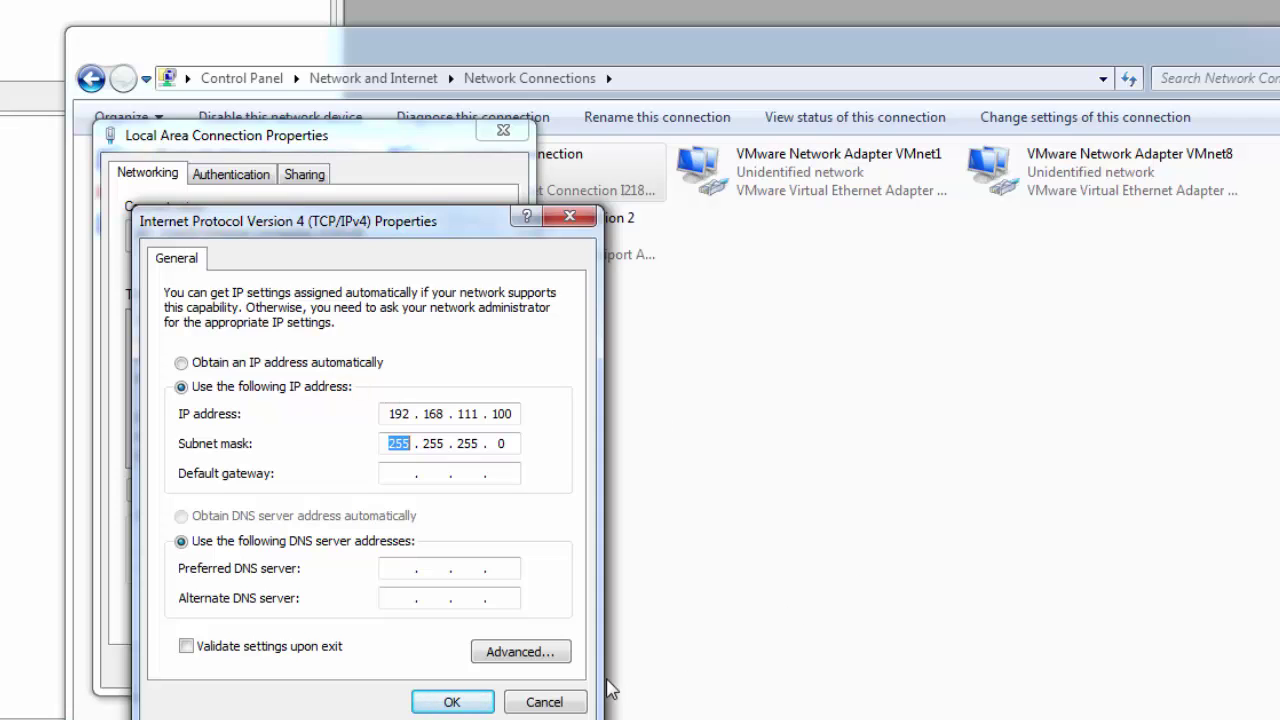
left_click(452, 702)
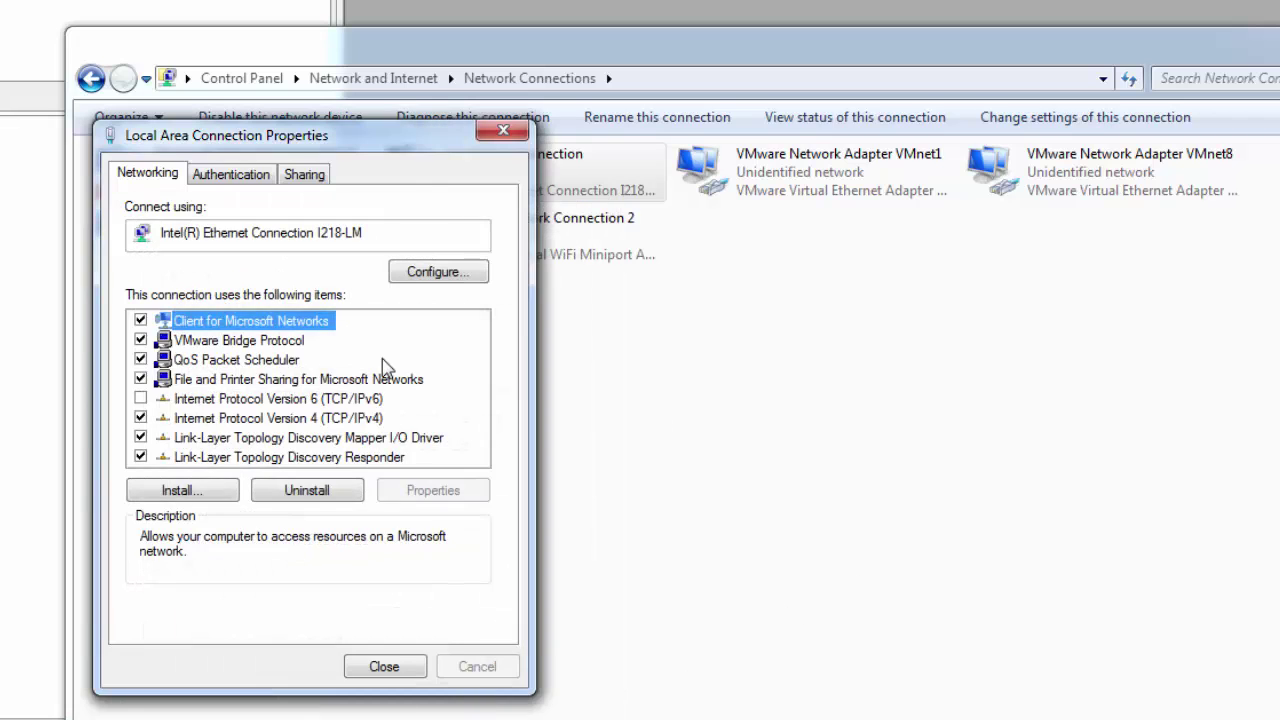
left_click(384, 667)
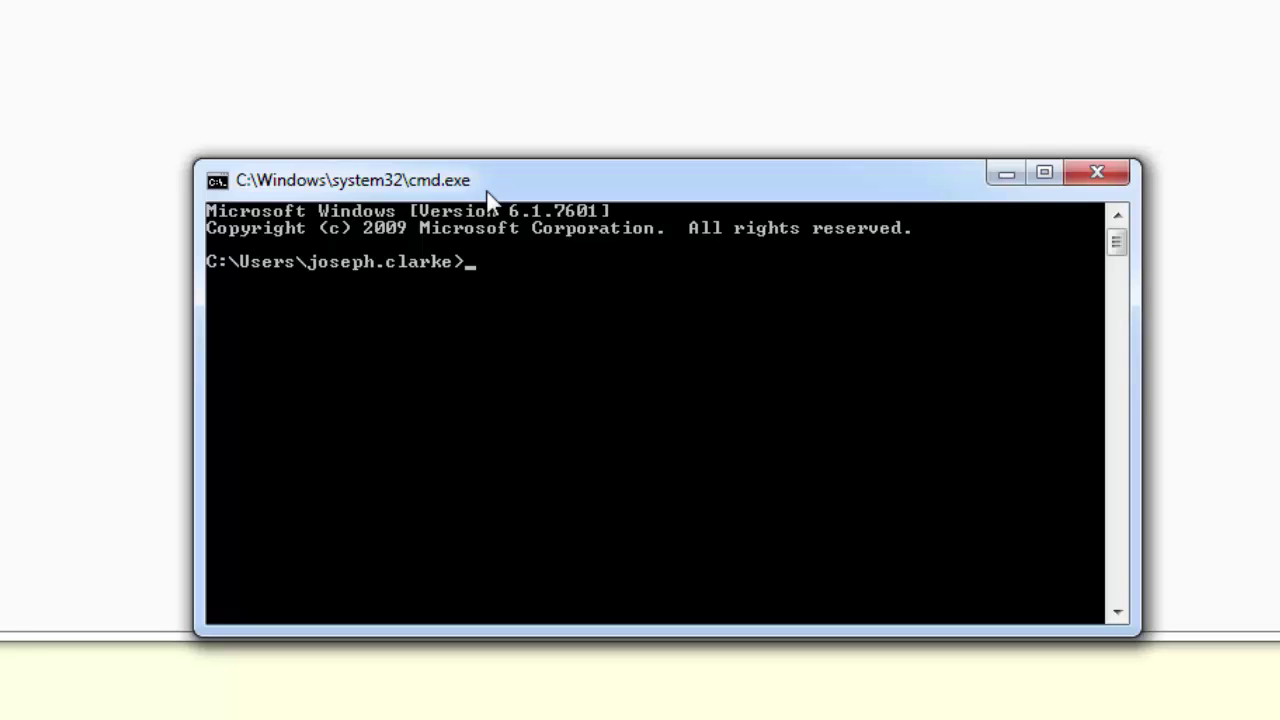
Step: Ping the device at 192.168.111.222 from the command prompt, and clear the command prompt and Network Connections windows away
type("ping 192.168.11")
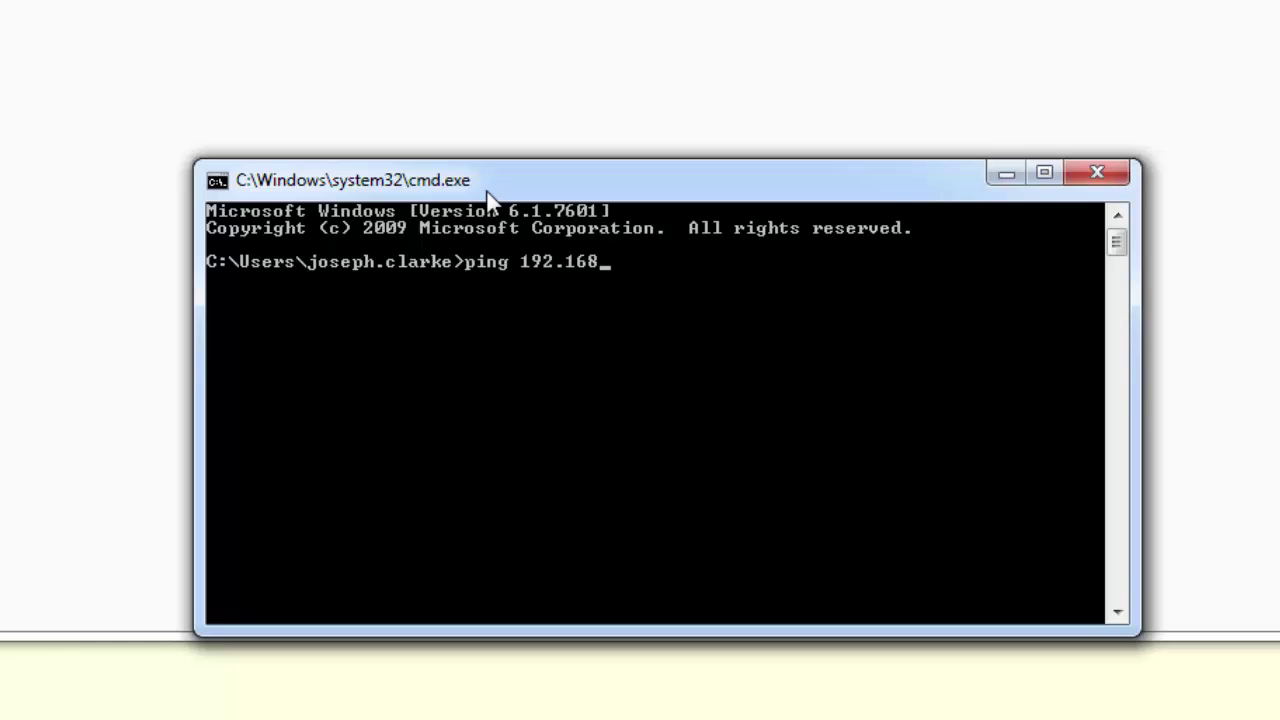
type("1.222")
key("Return")
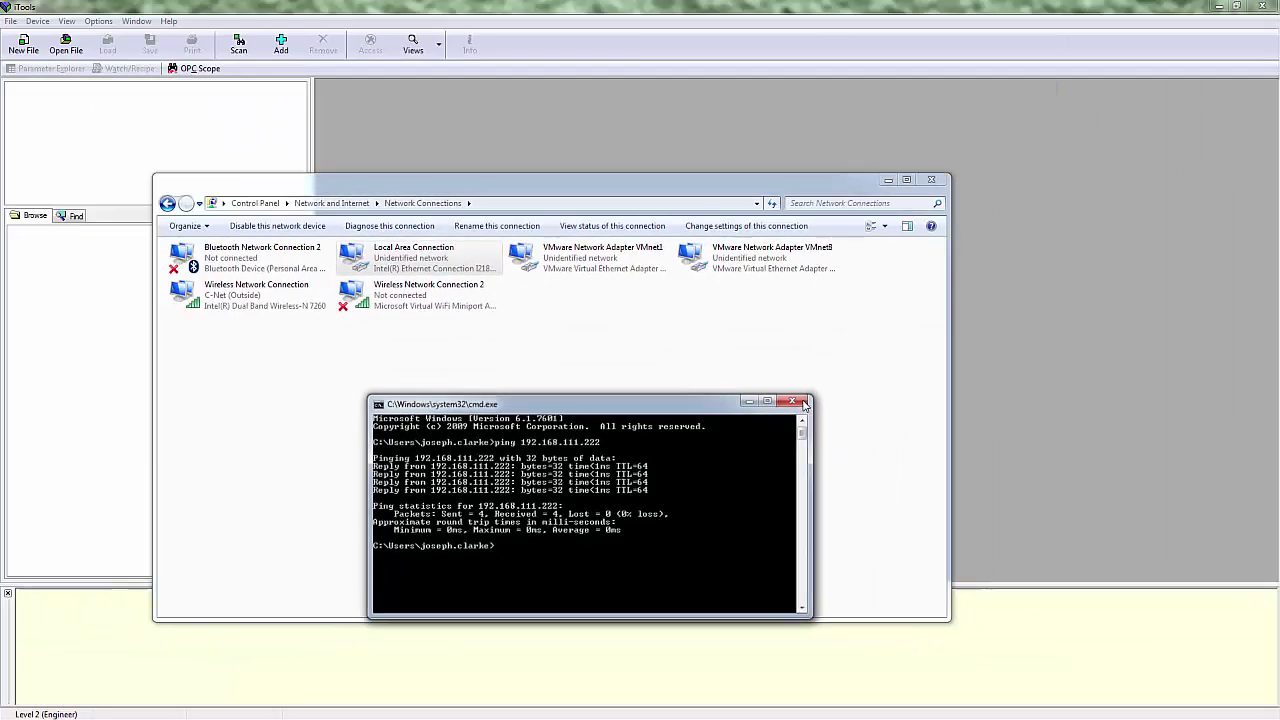
left_click(947, 289)
left_click(888, 180)
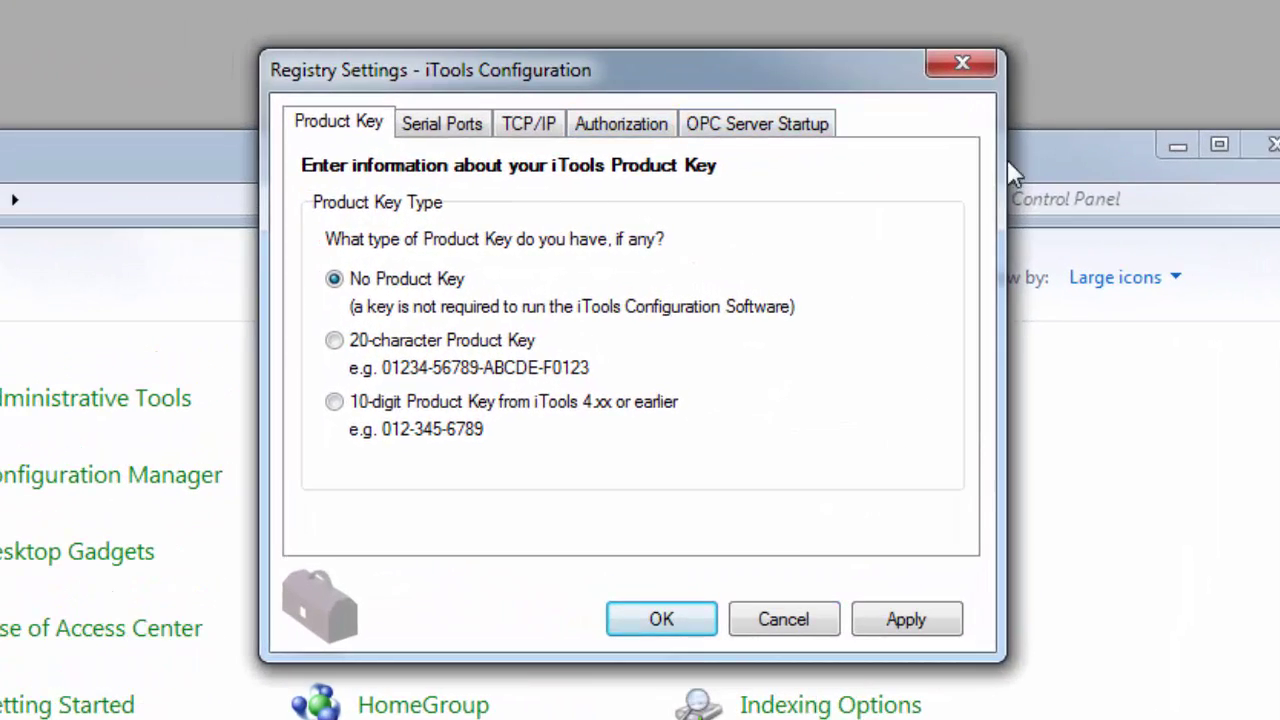
Step: Add a new TCP/IP port named Device1 in the iTools registry settings
left_click(543, 134)
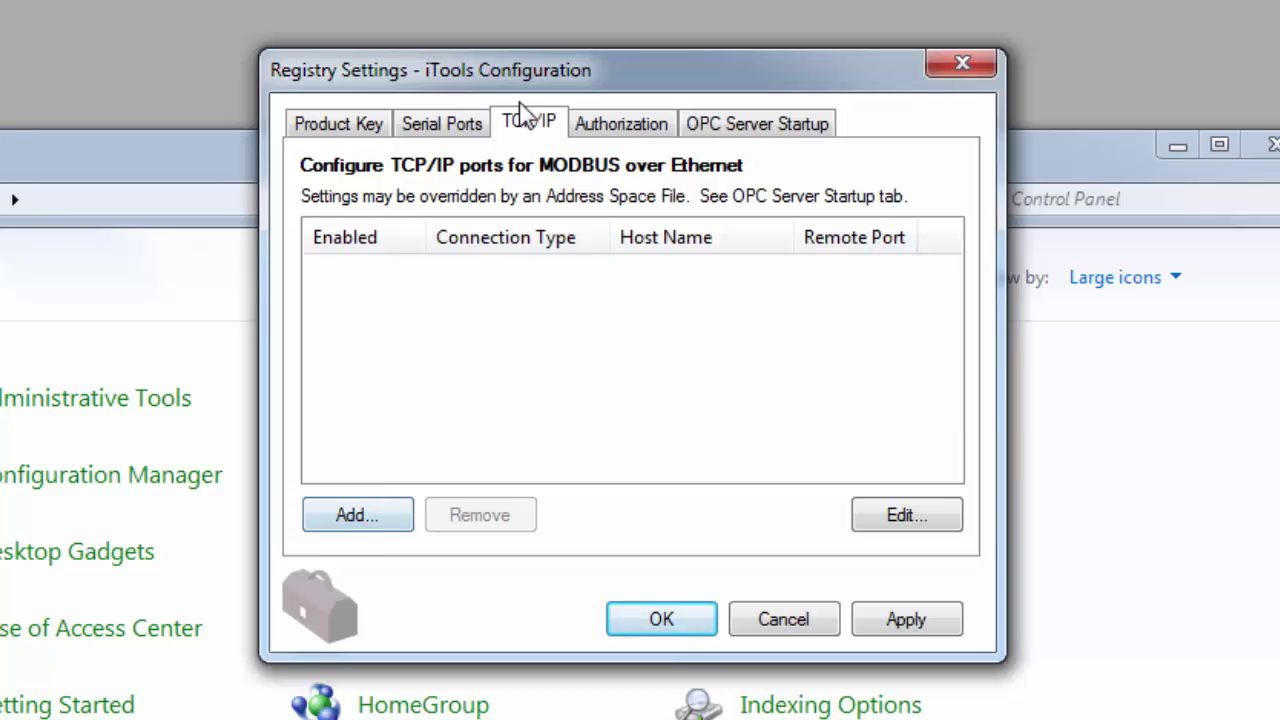
left_click(362, 515)
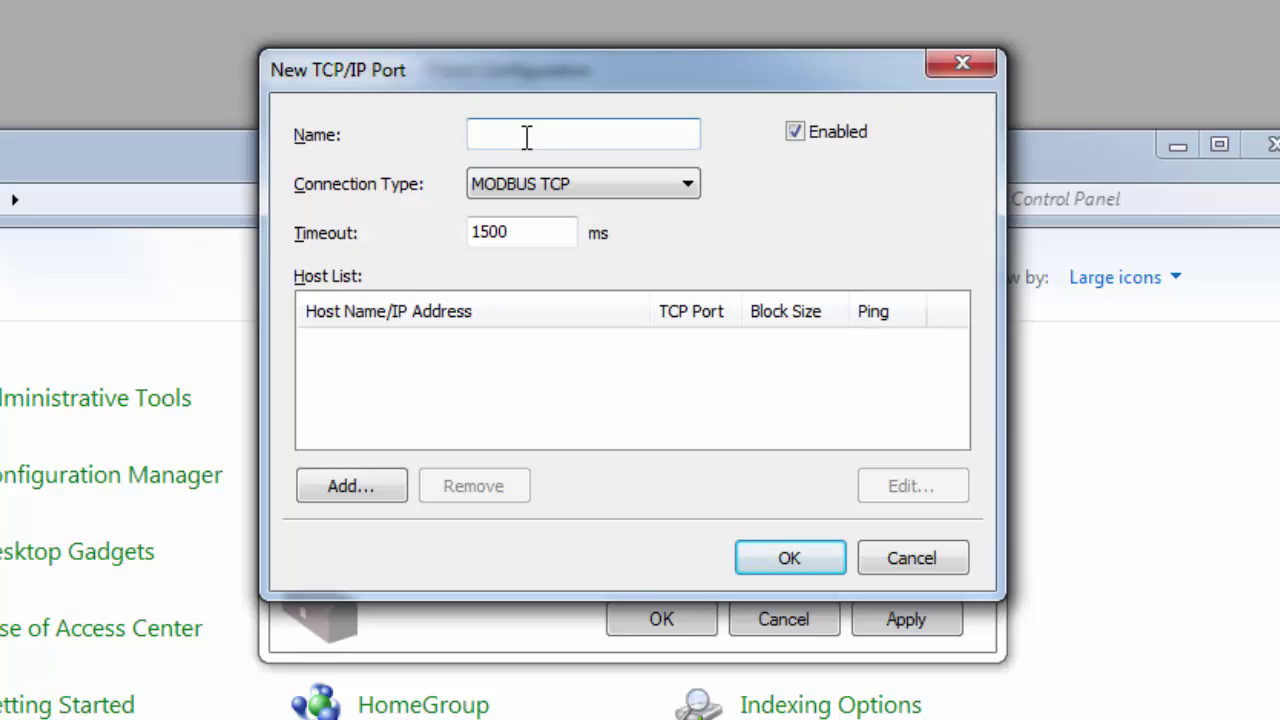
type("Device 1")
Step: Add the host 192.168.111.222 on port 502 to the Device1 port and confirm the new port
left_click(366, 488)
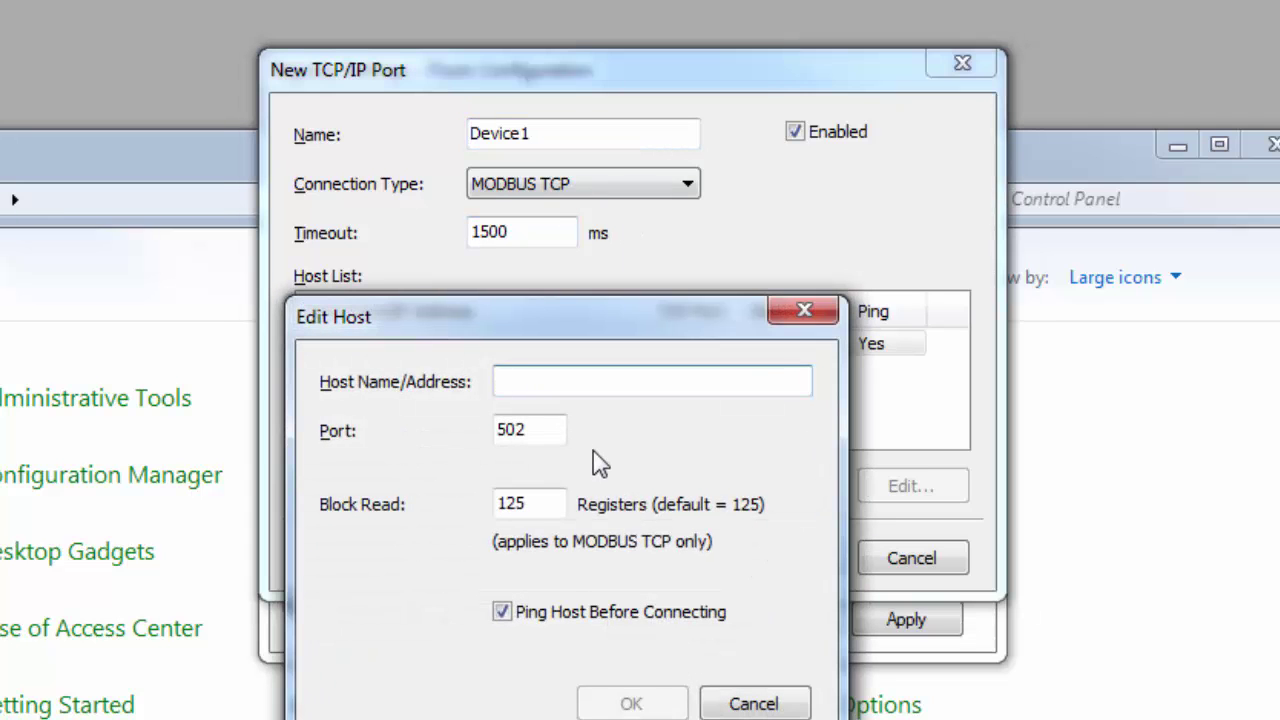
type("192.168.11")
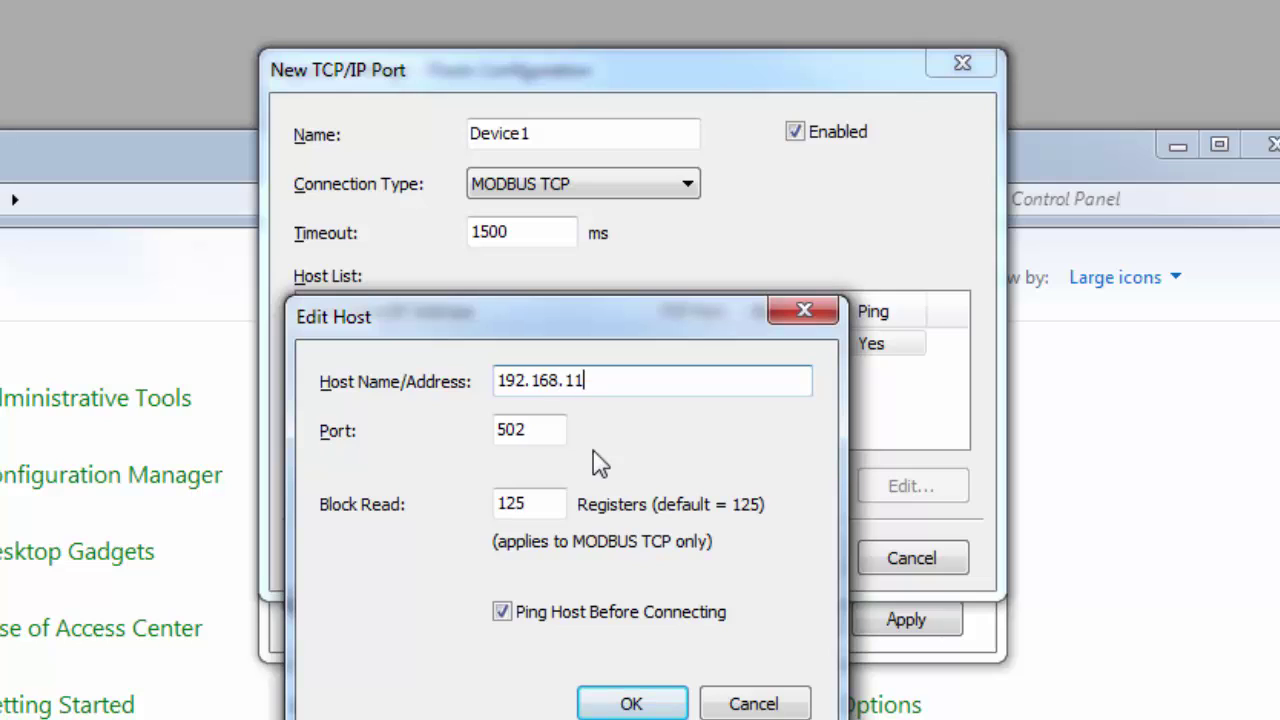
type("1.222")
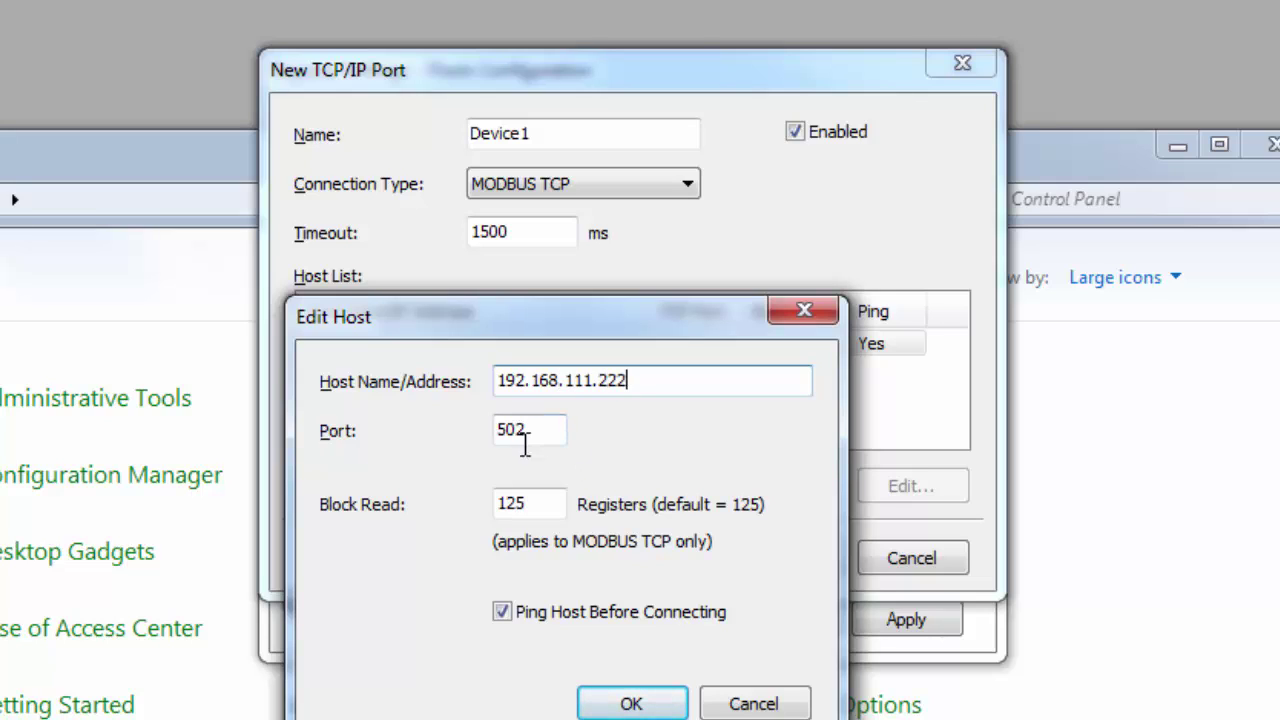
left_click(629, 700)
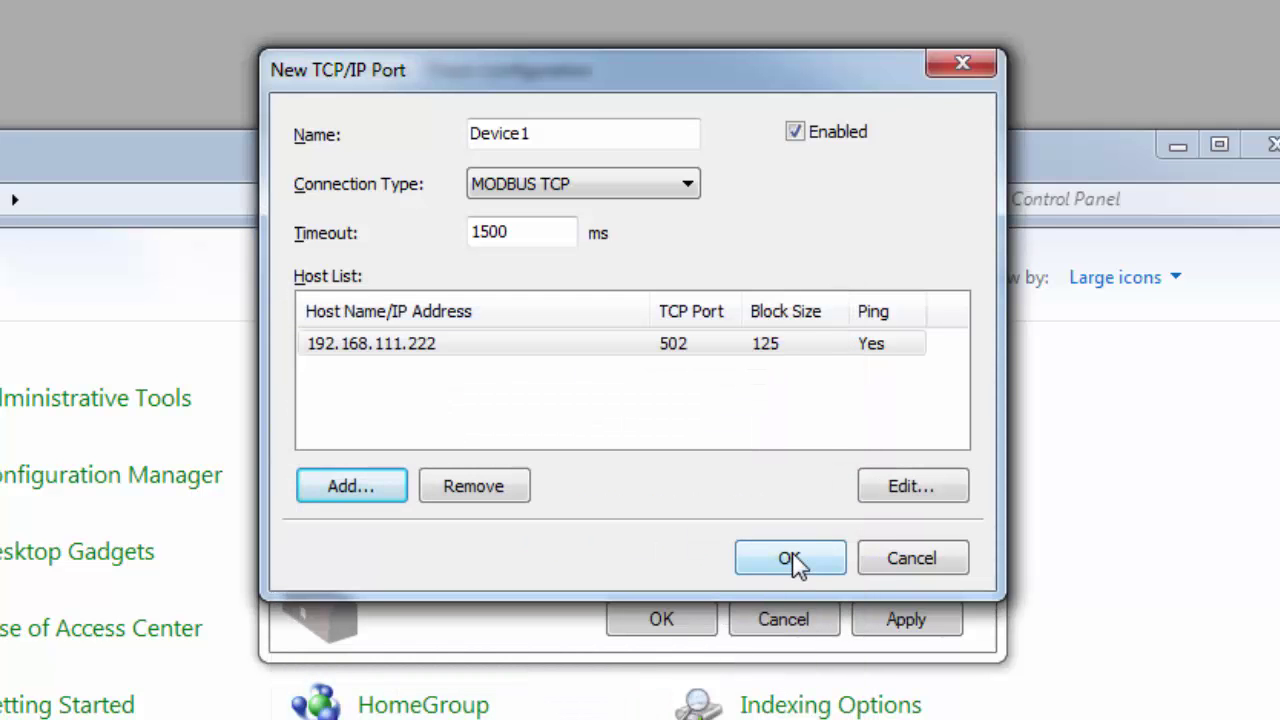
left_click(795, 562)
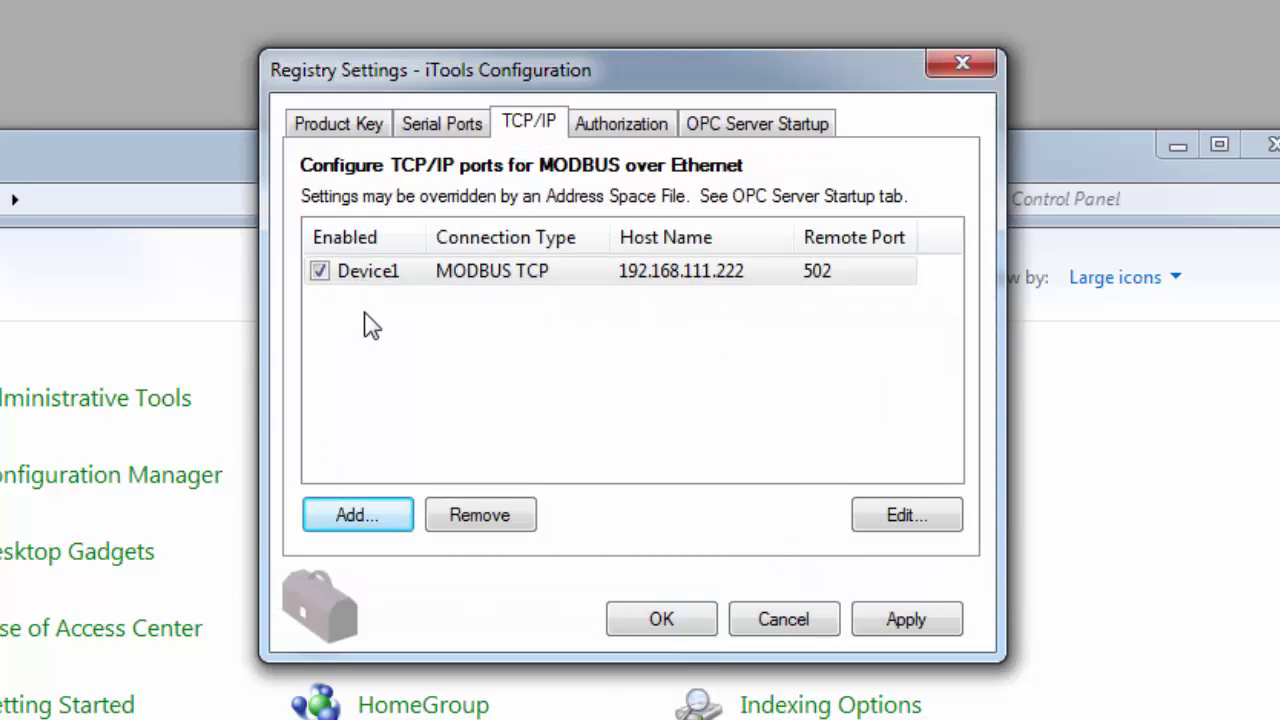
Step: Apply the TCP/IP port settings, close the iTools configuration and minimize the Control Panel
left_click(524, 276)
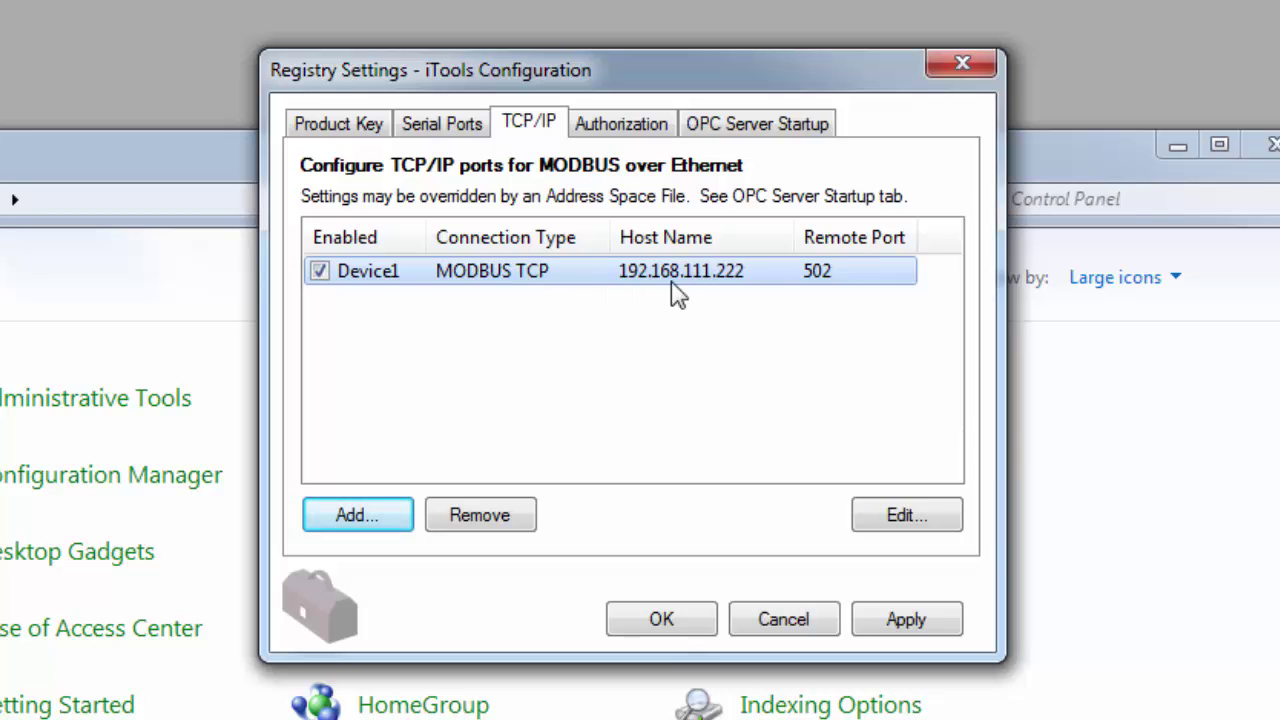
left_click(930, 627)
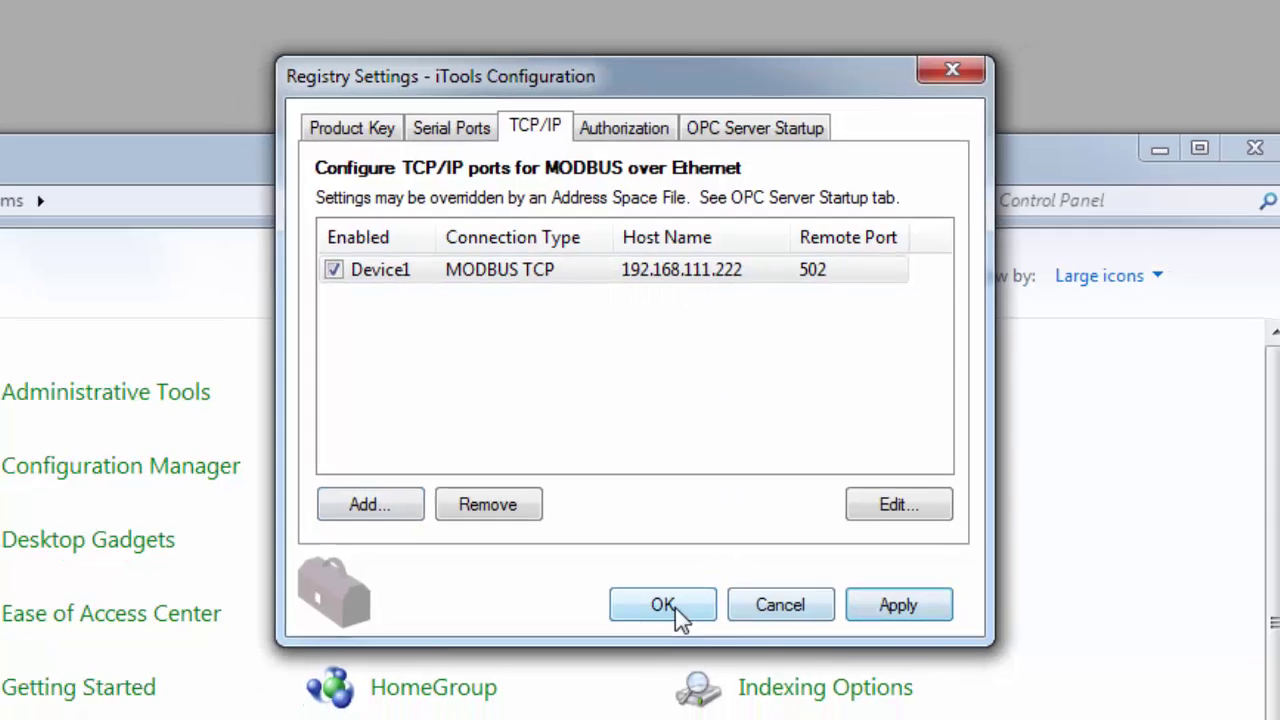
left_click(664, 606)
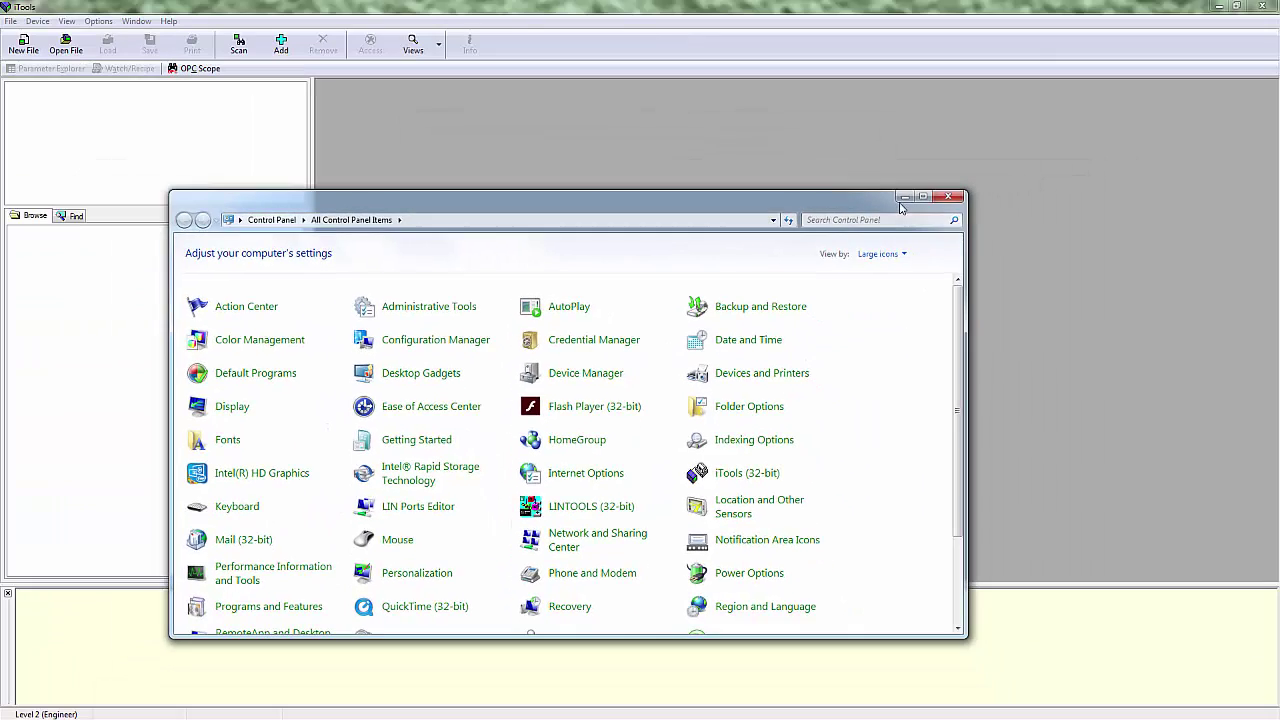
left_click(905, 199)
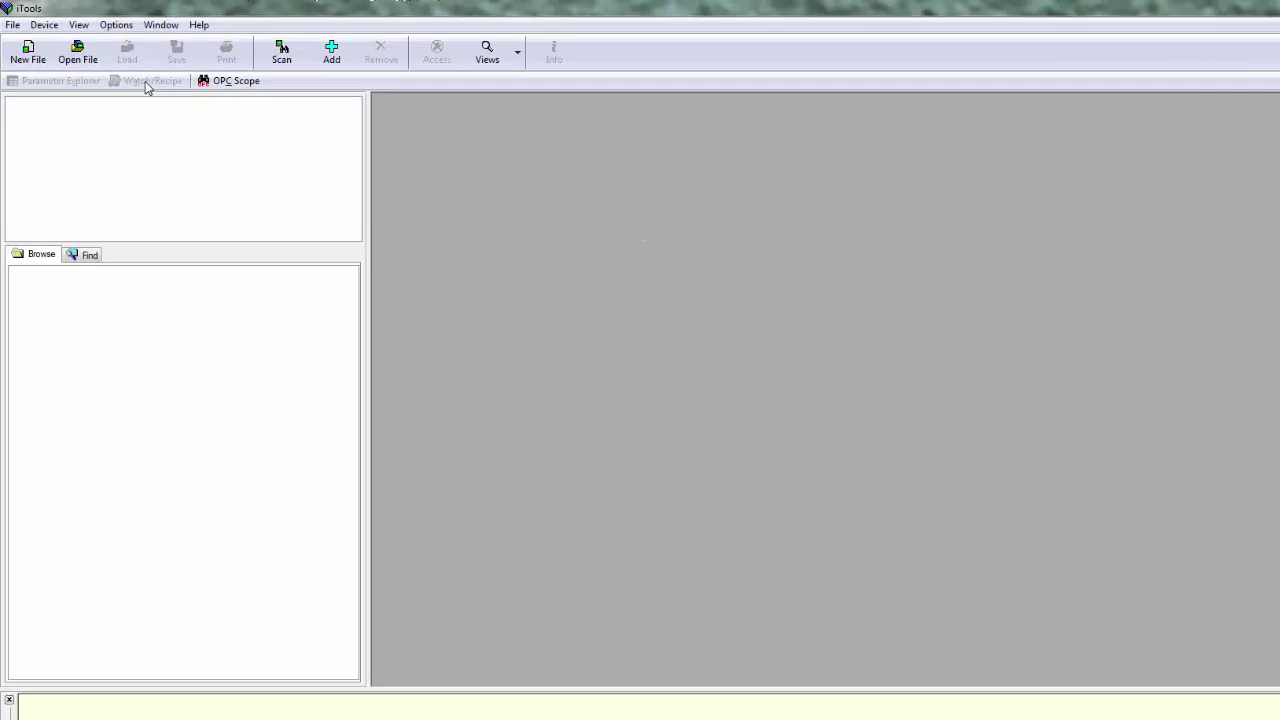
Step: Show the iTools OPC Server window
left_click(98, 21)
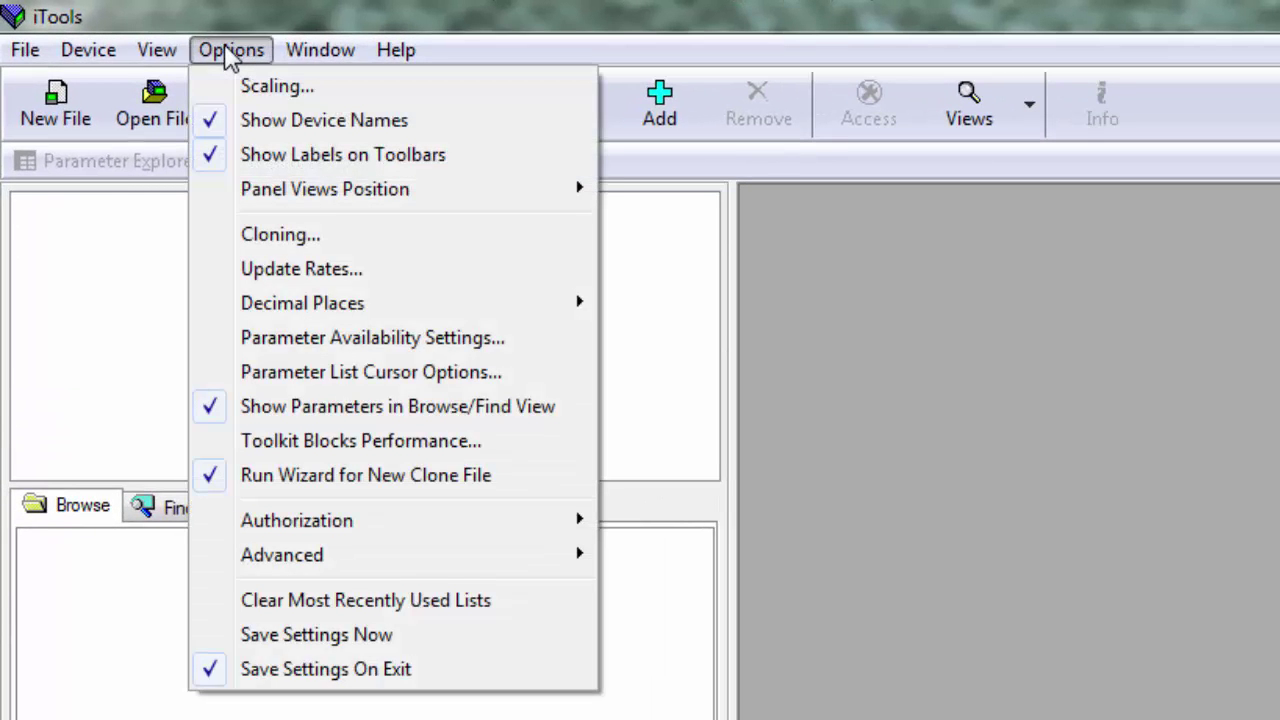
mouse_move(335, 566)
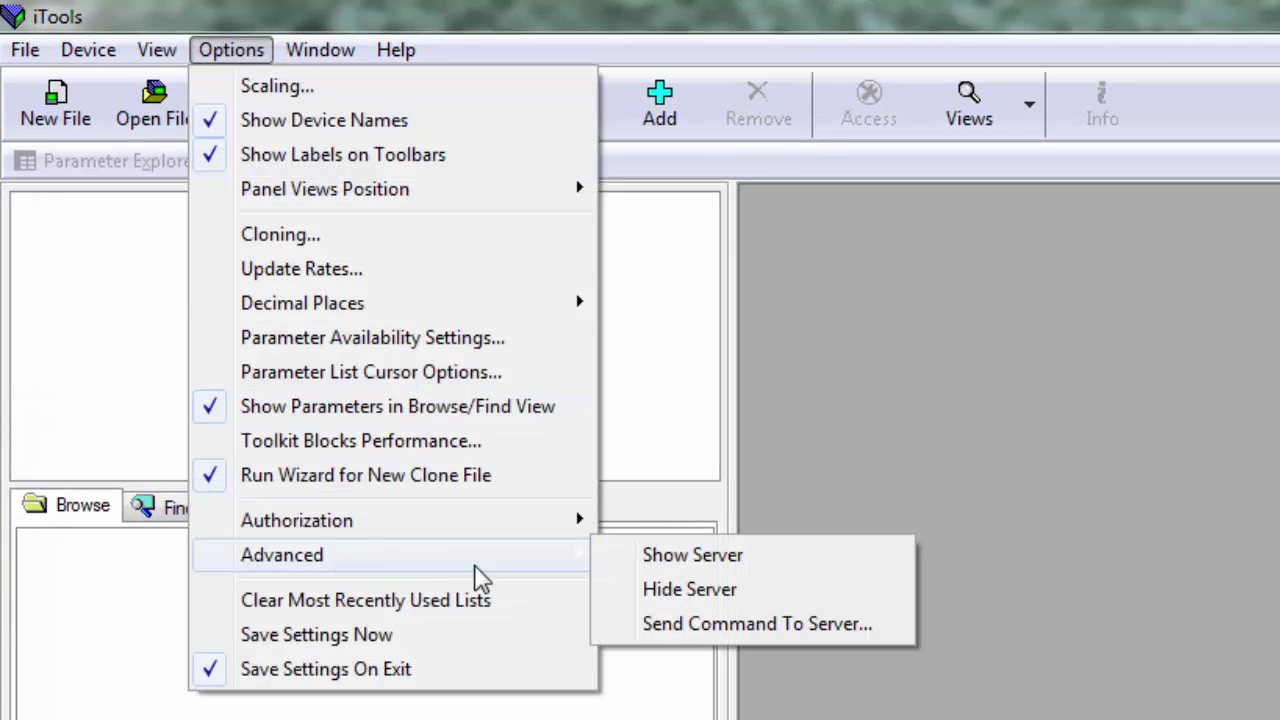
left_click(728, 556)
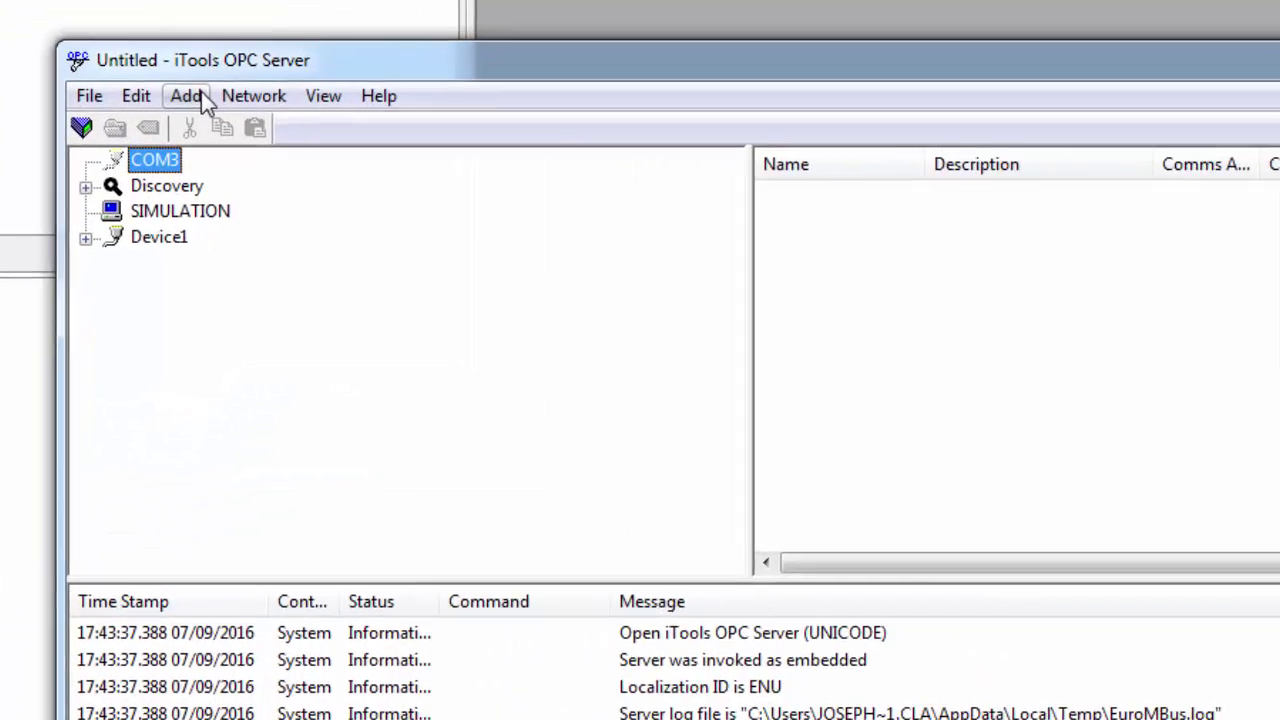
left_click(182, 123)
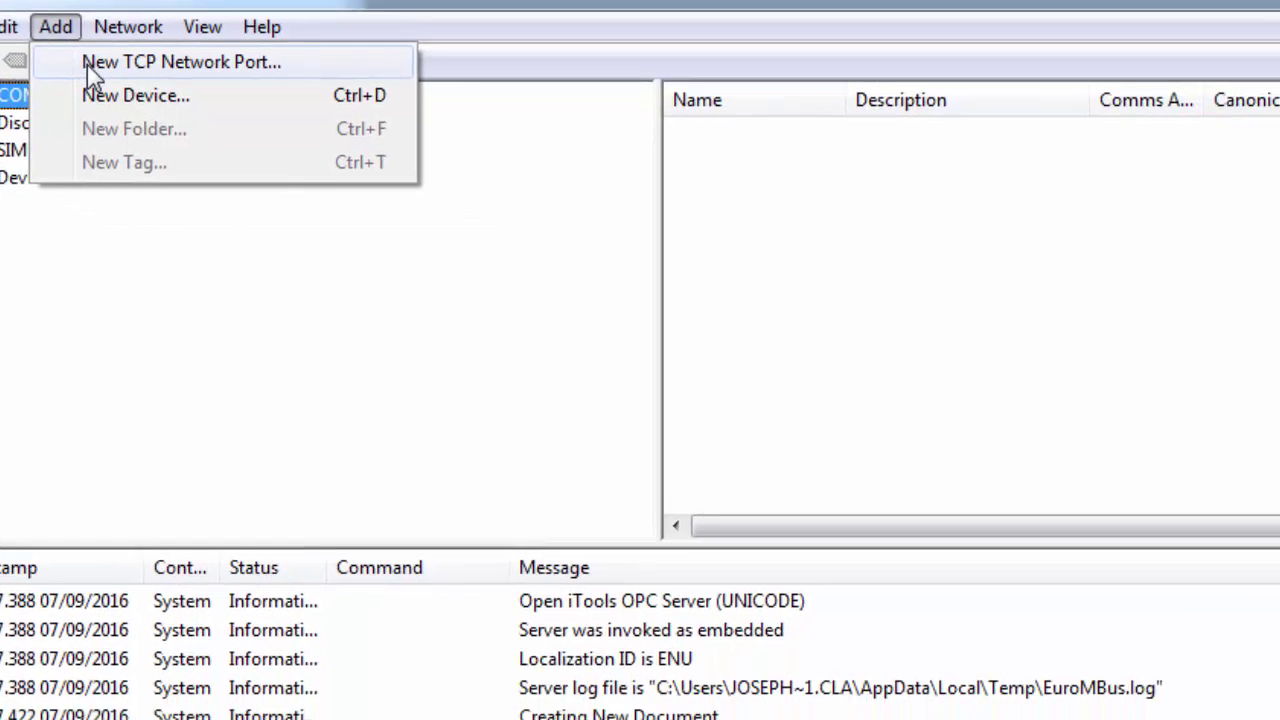
left_click(222, 128)
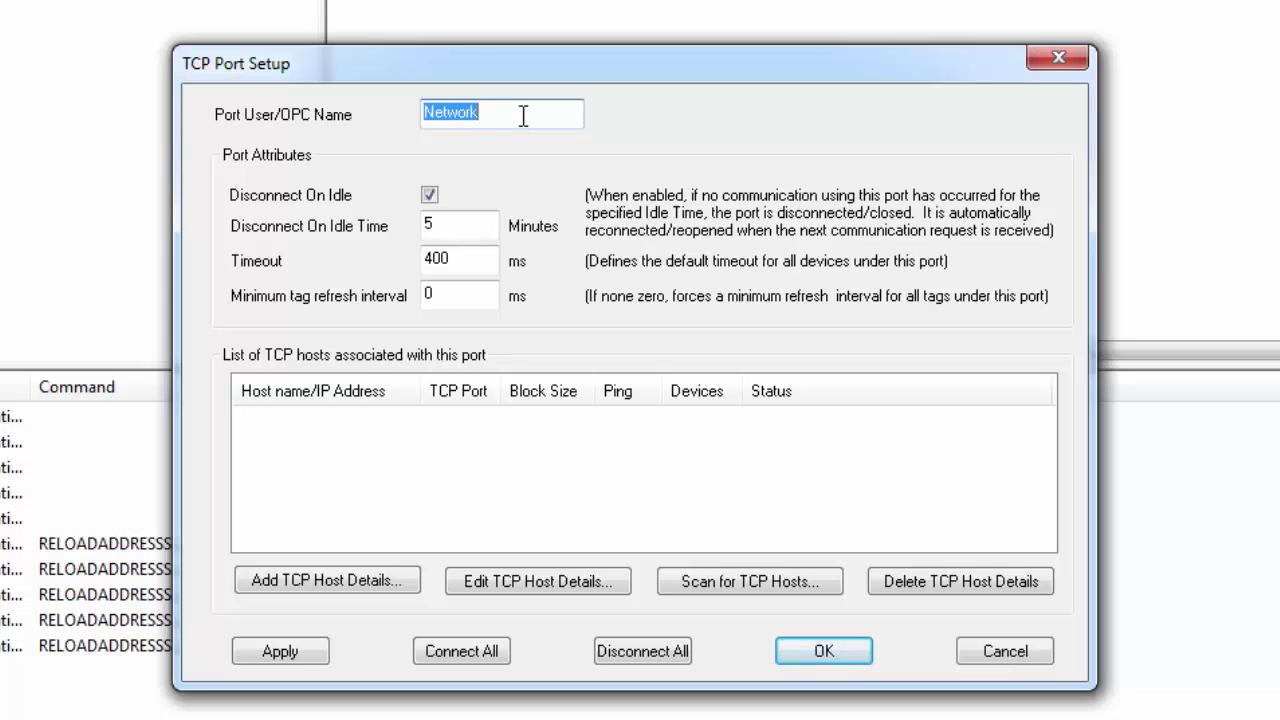
type("Device2")
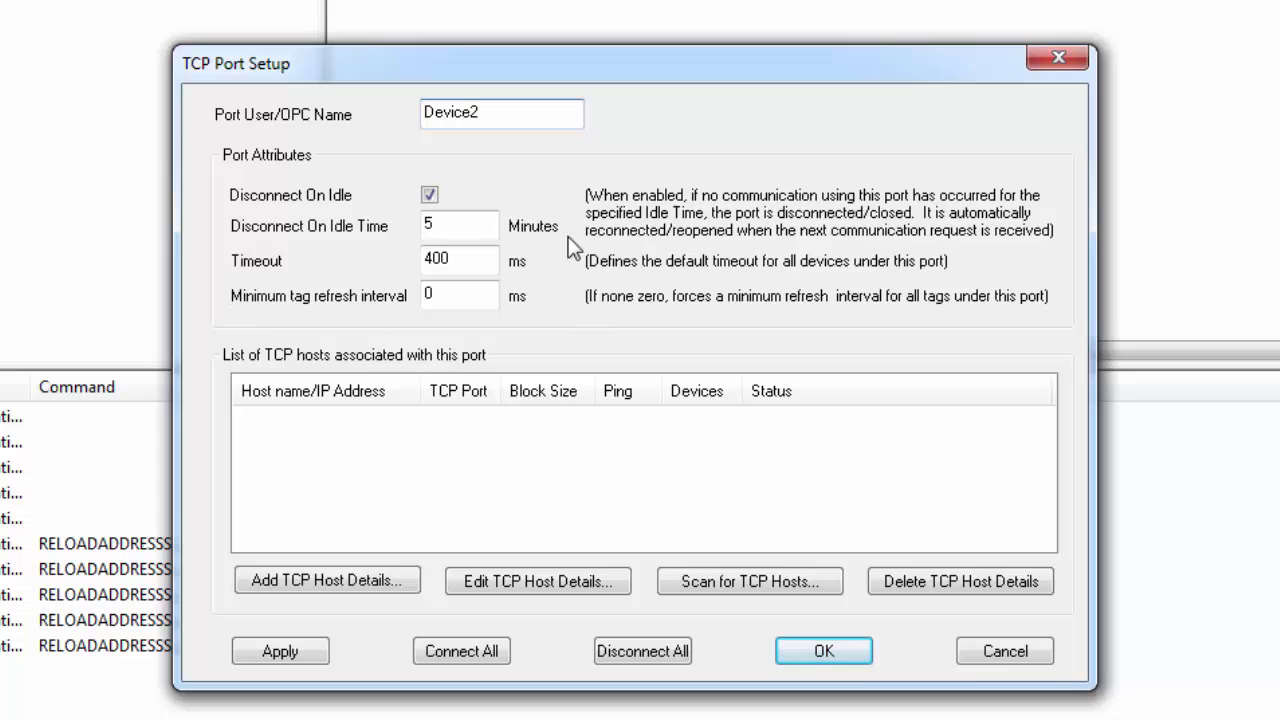
left_click(327, 581)
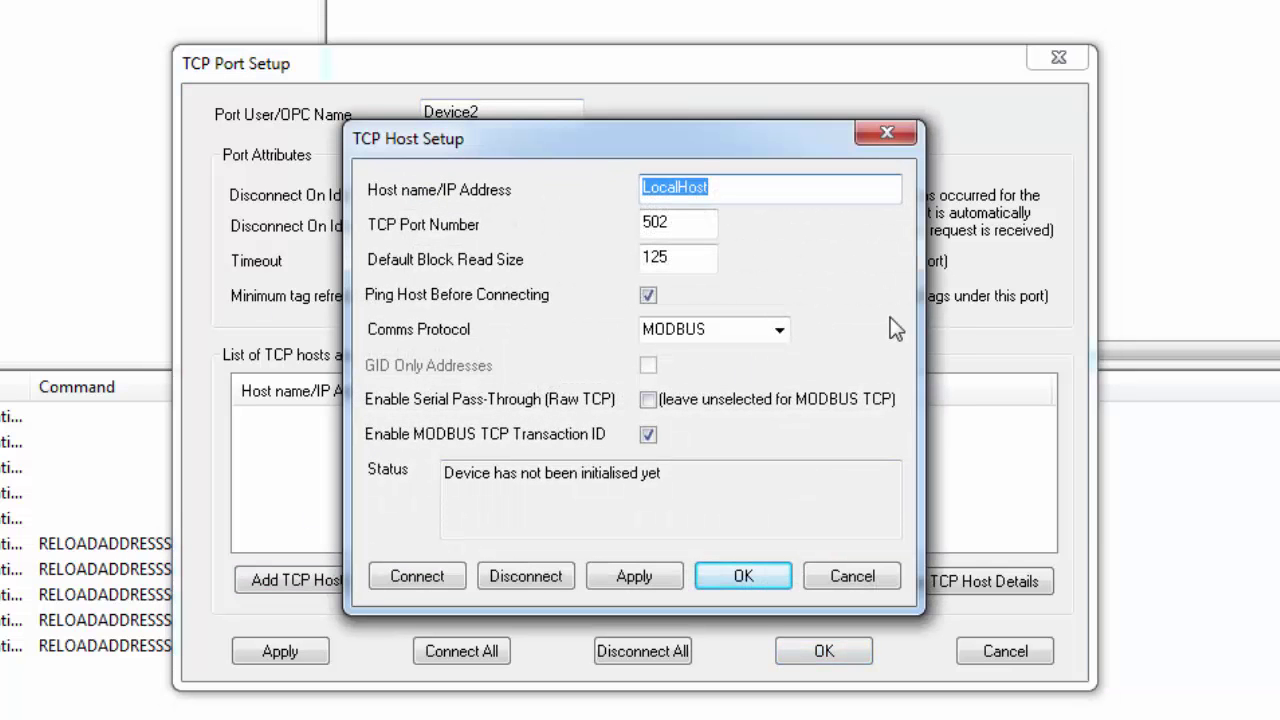
type("192.168")
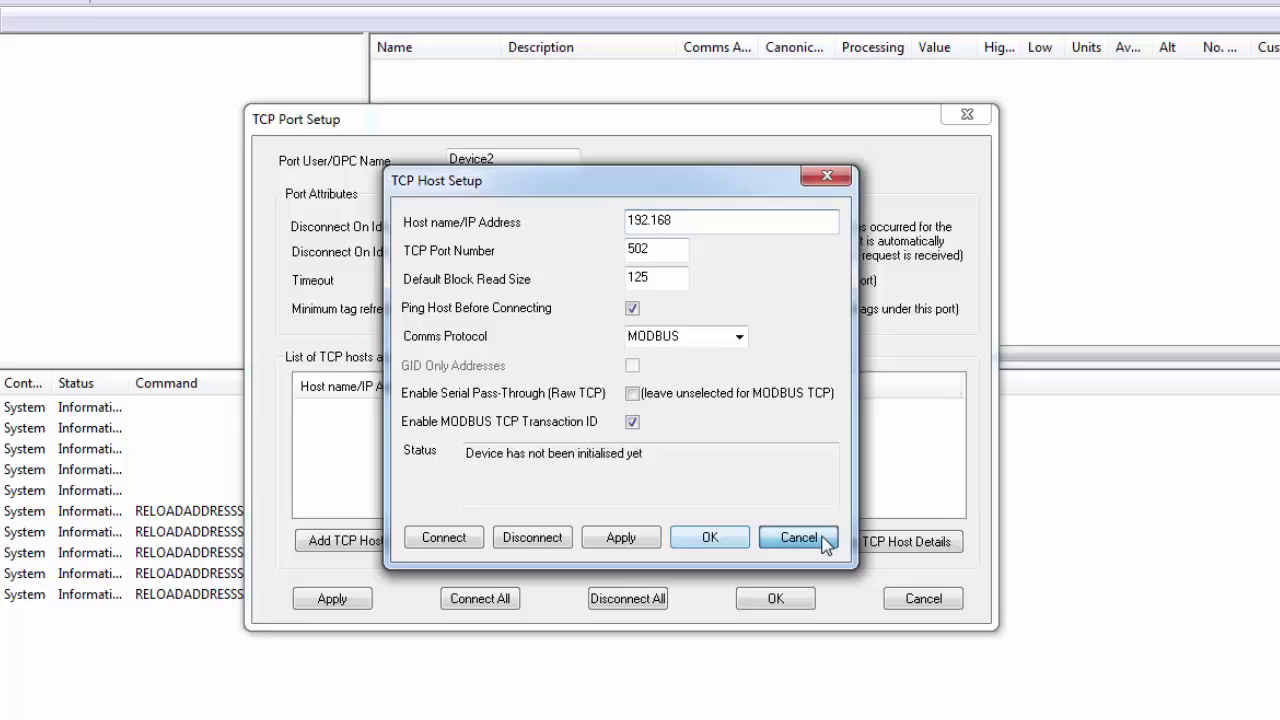
left_click(852, 576)
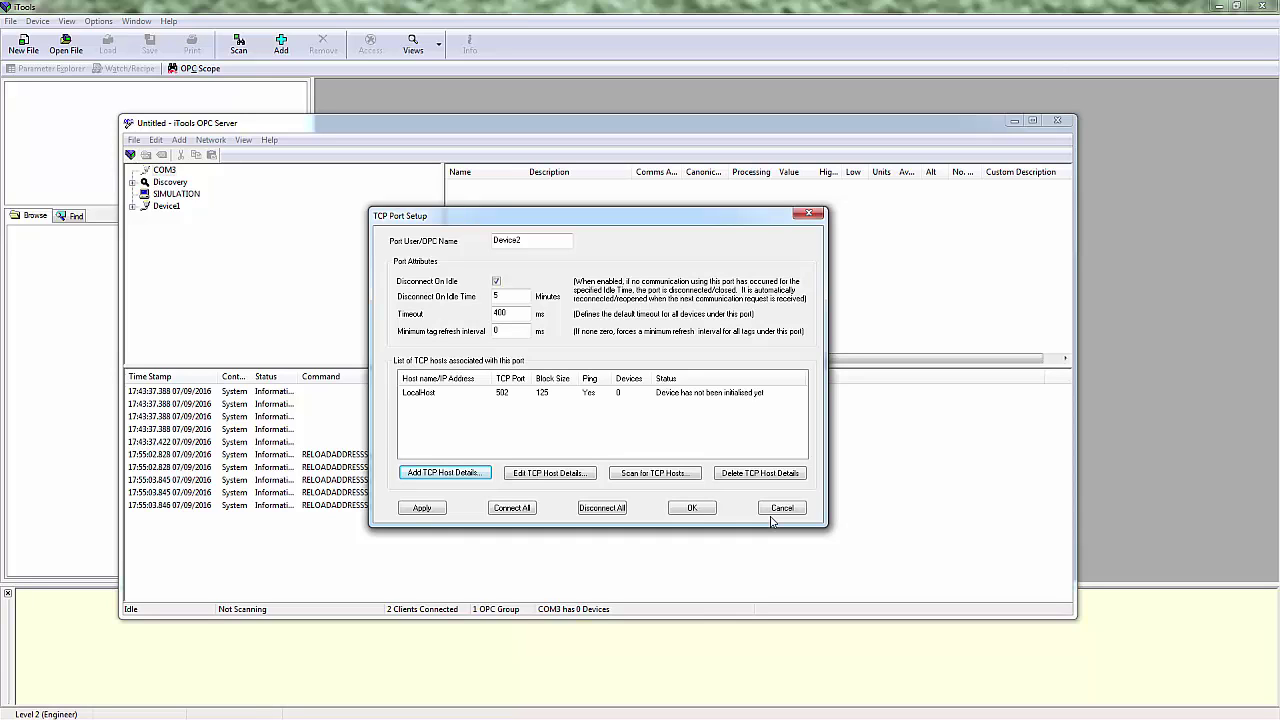
left_click(780, 507)
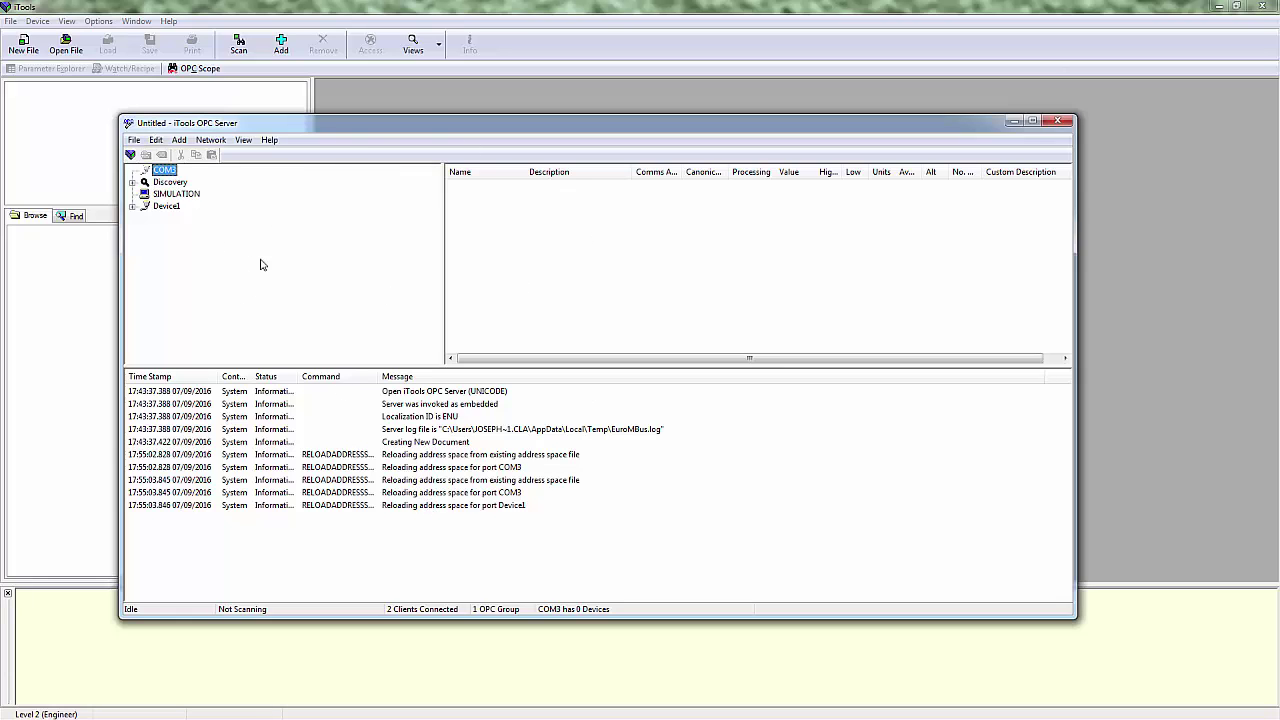
left_click(134, 141)
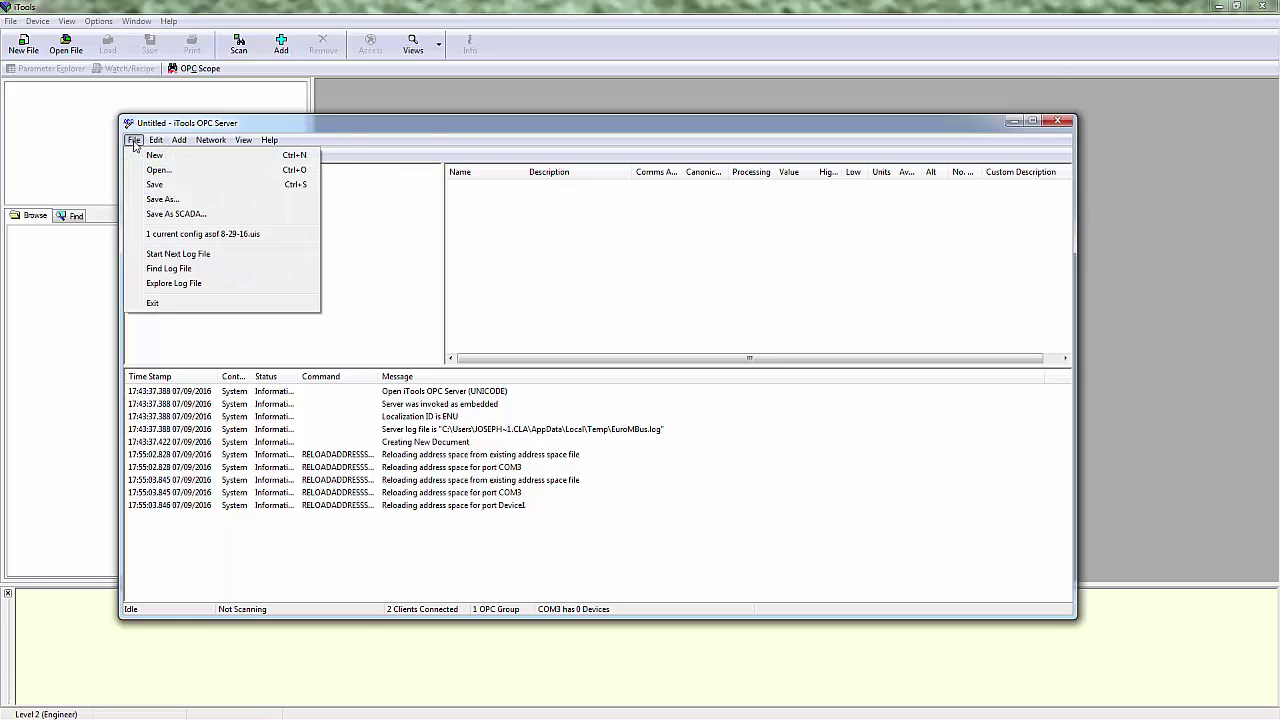
left_click(163, 201)
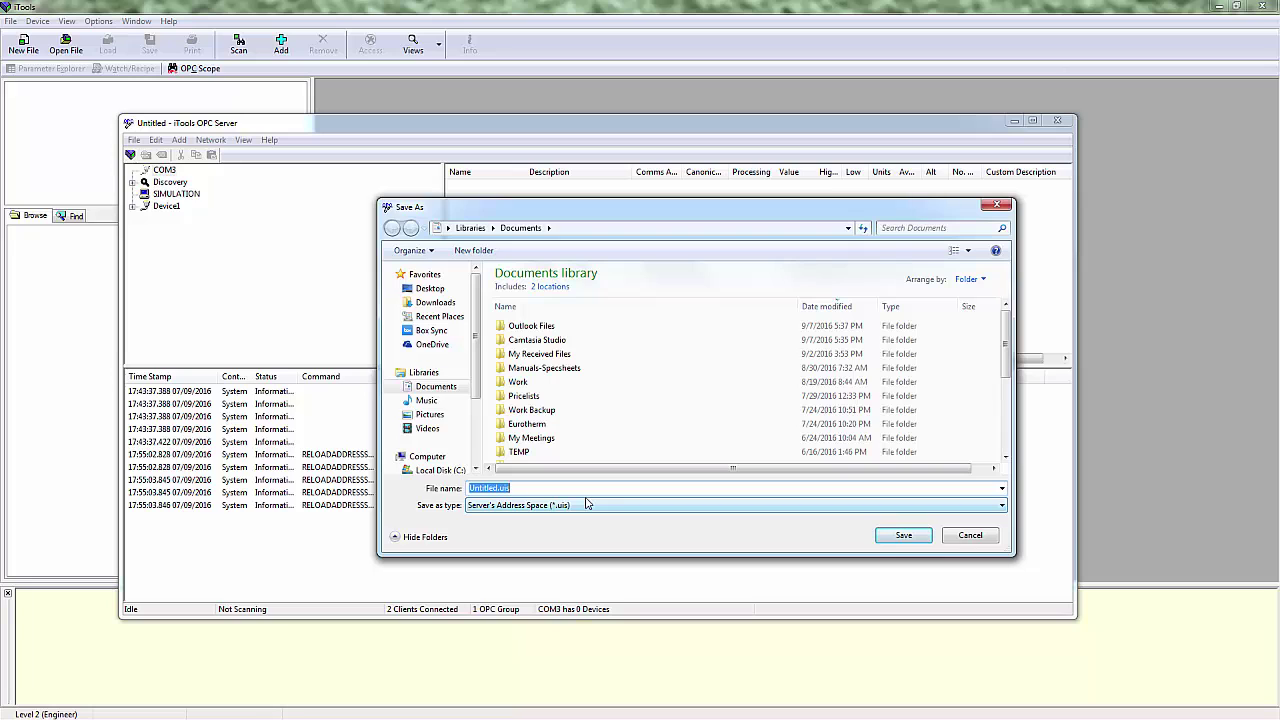
left_click(978, 536)
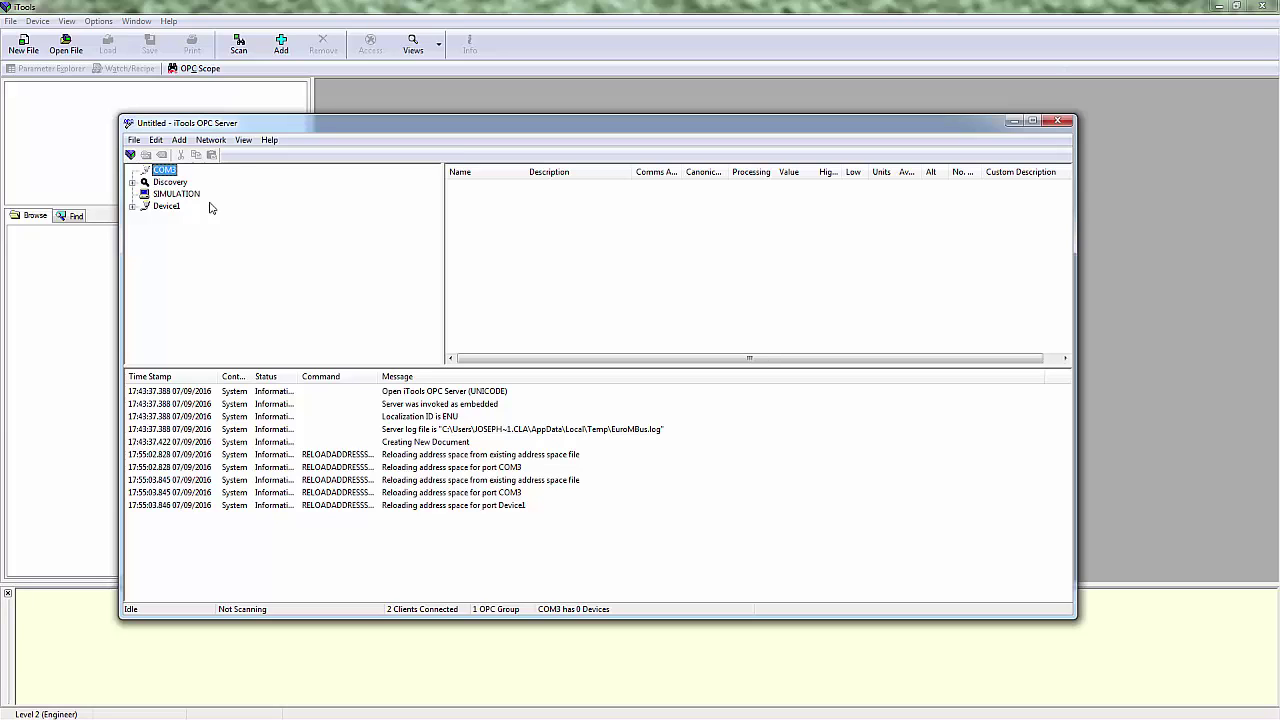
Step: Hide the OPC Server window and start a background scan of all device addresses, Eurotherm devices only, terminating when the first device is found
left_click(244, 140)
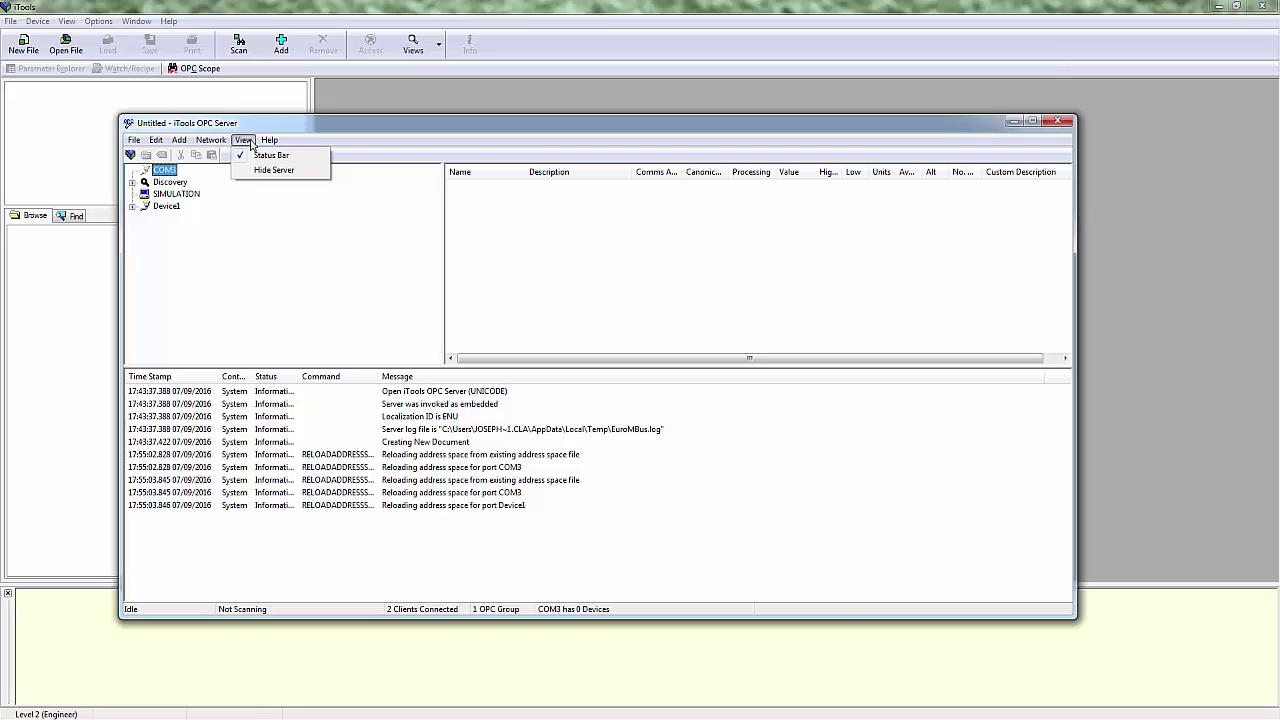
left_click(267, 171)
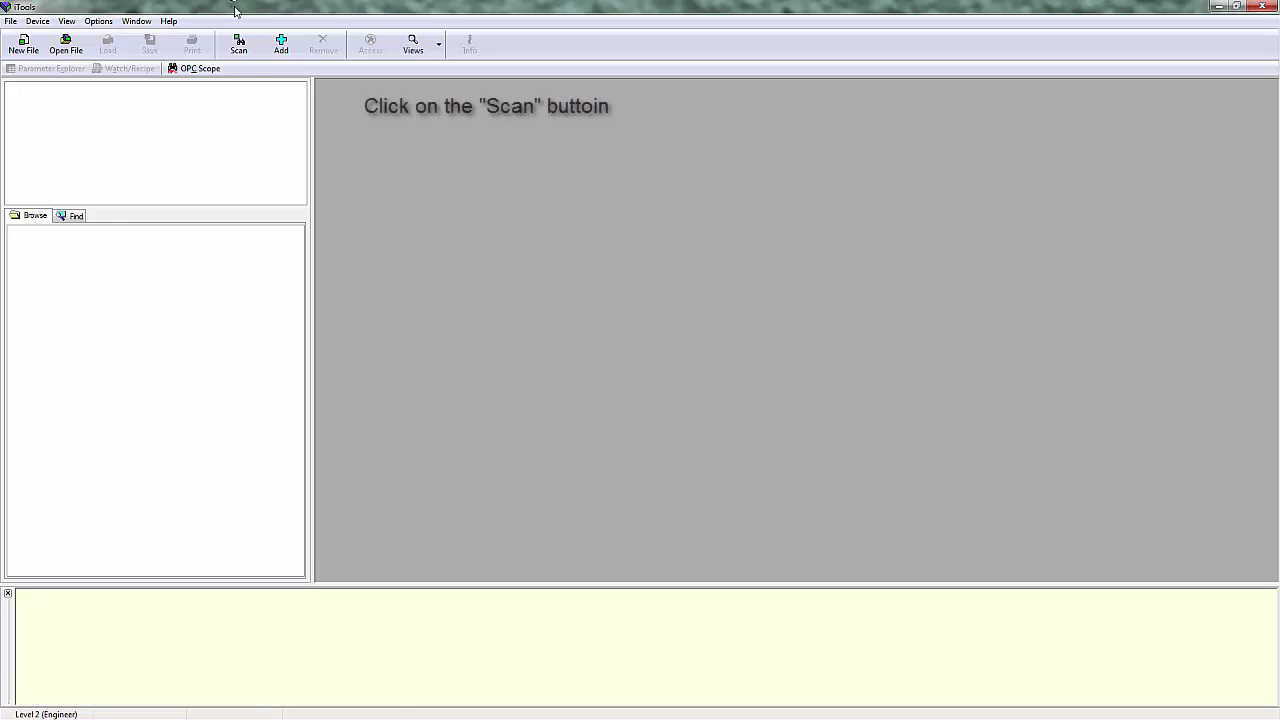
left_click(240, 44)
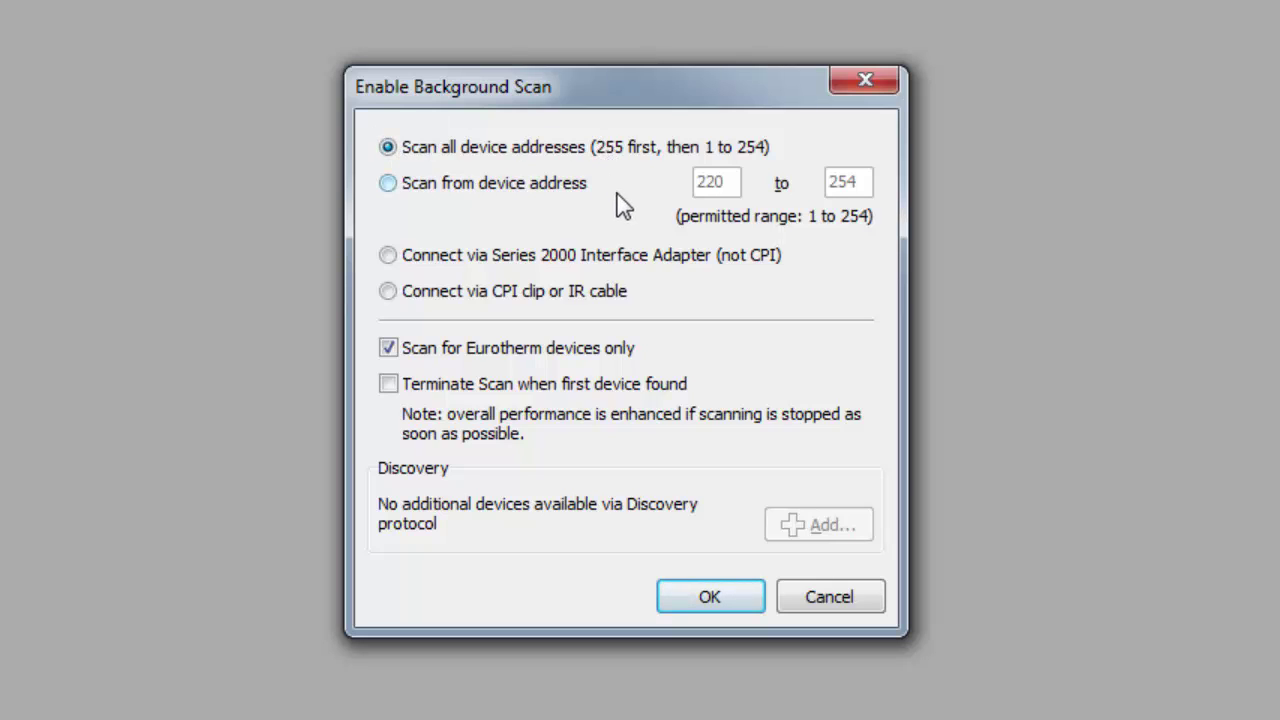
left_click(392, 386)
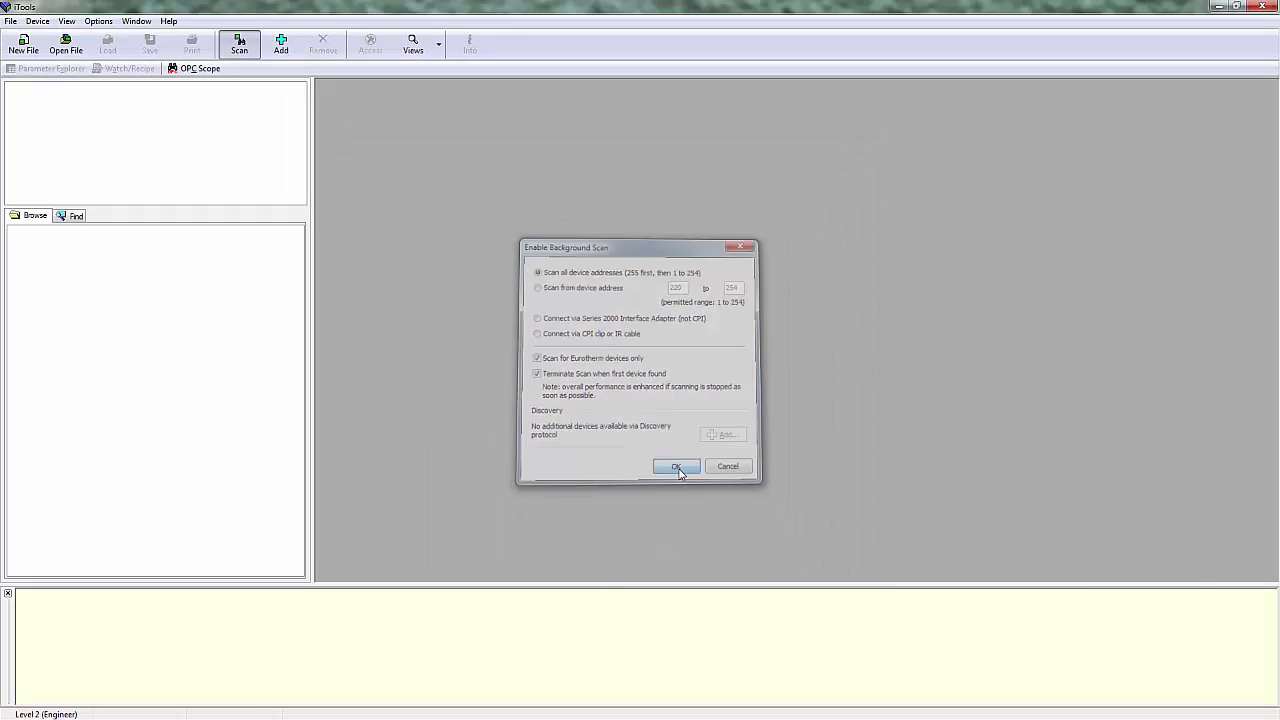
left_click(676, 467)
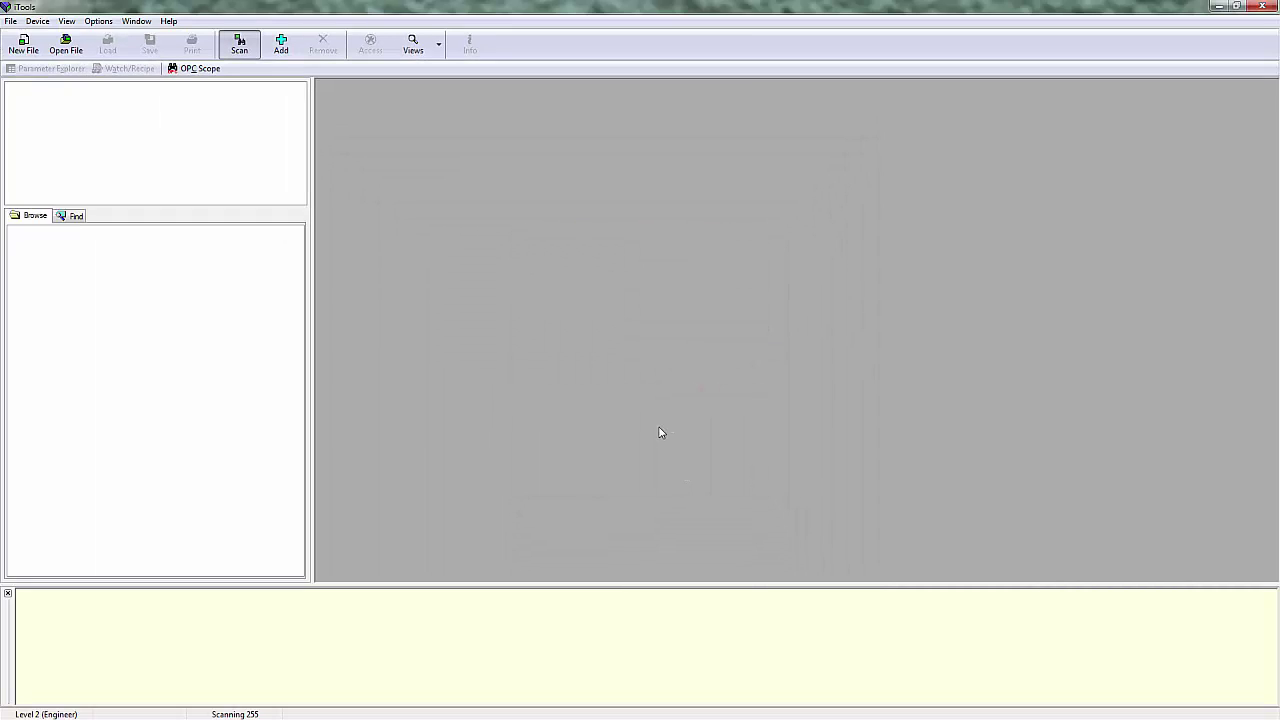